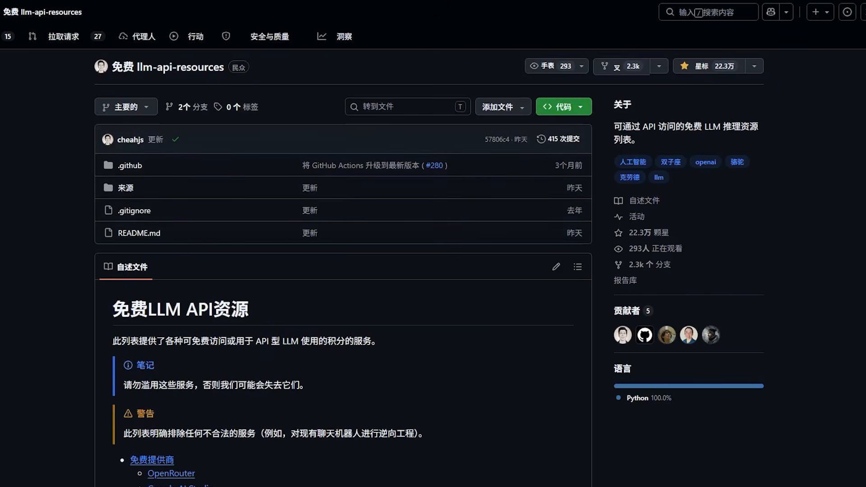
Review the free-llm-api-resources README, covering the provider lists, OpenRouter's free models and the Google AI Studio model limits.
{"action": "scroll", "coordinate": [343, 271], "scroll_direction": "down", "scroll_amount": 7}
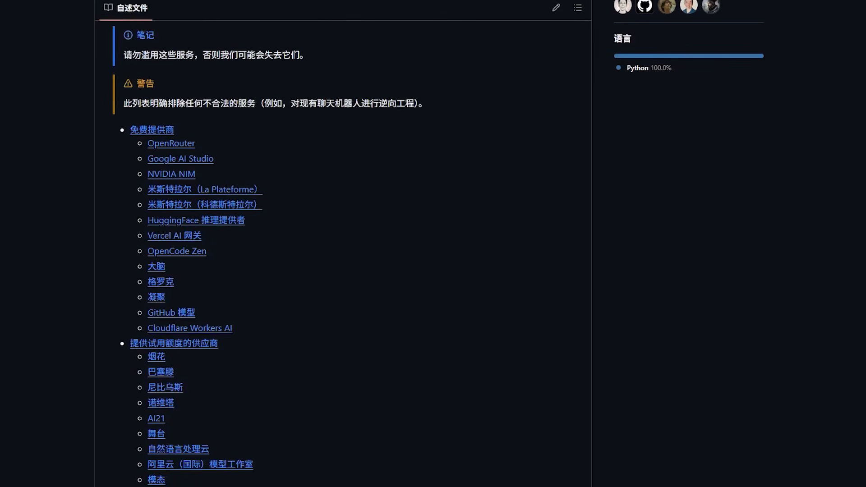
{"action": "scroll", "coordinate": [343, 253], "scroll_direction": "down", "scroll_amount": 6}
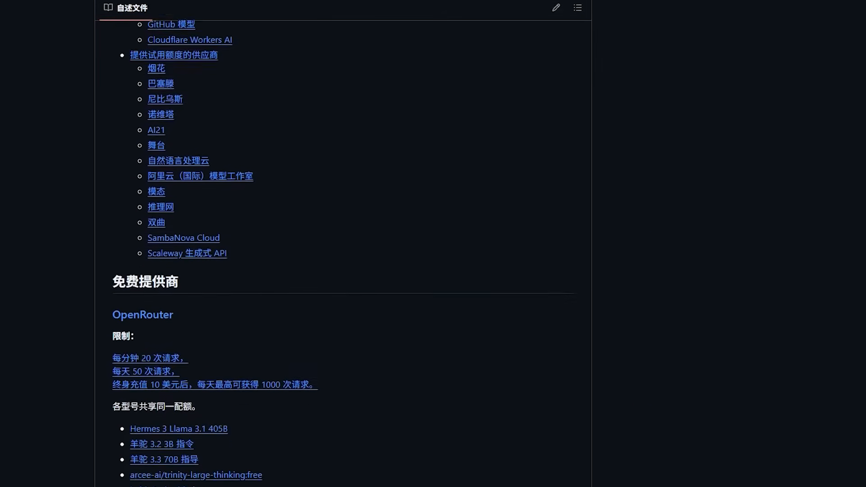
{"action": "scroll", "coordinate": [343, 253], "scroll_direction": "down", "scroll_amount": 11}
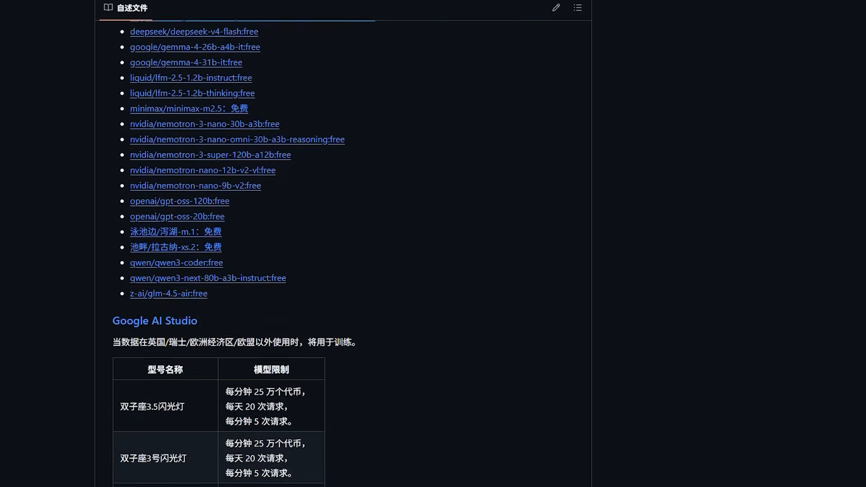
{"action": "scroll", "coordinate": [343, 253], "scroll_direction": "down", "scroll_amount": 12}
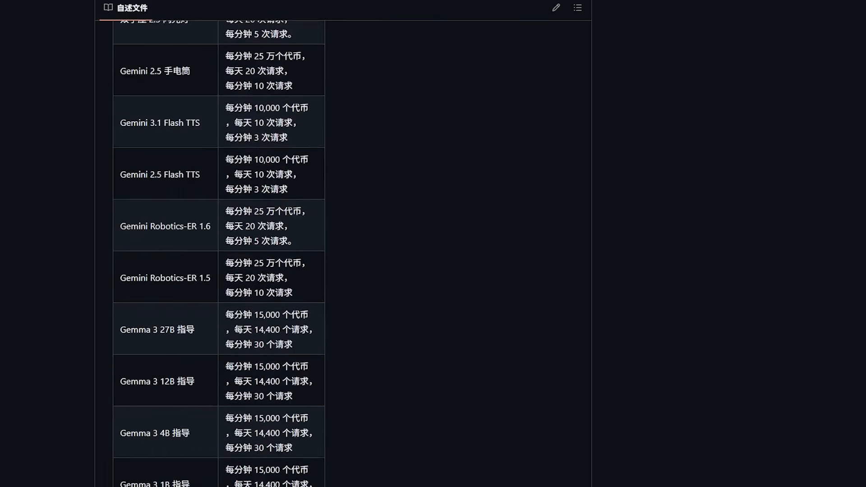
{"action": "scroll", "coordinate": [343, 252], "scroll_direction": "down", "scroll_amount": 4}
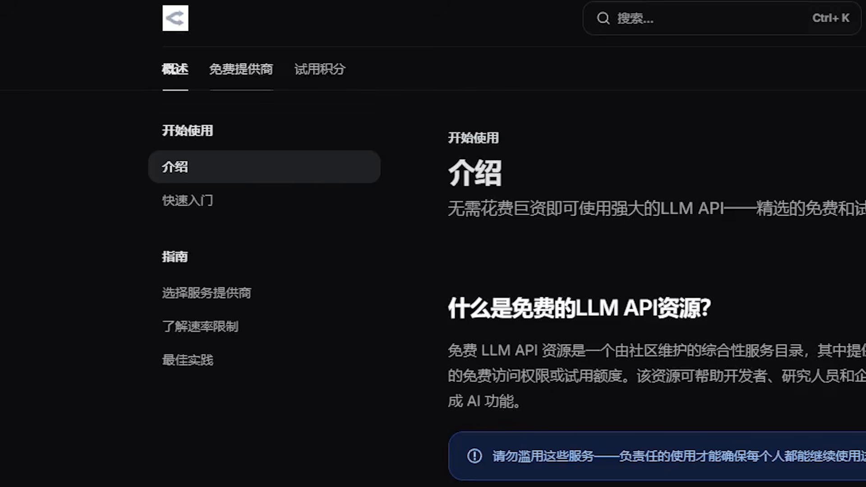
Open the free providers documentation and highlight OpenRouter's per-minute and per-day request limits for the free plan.
{"action": "left_click", "coordinate": [240, 69]}
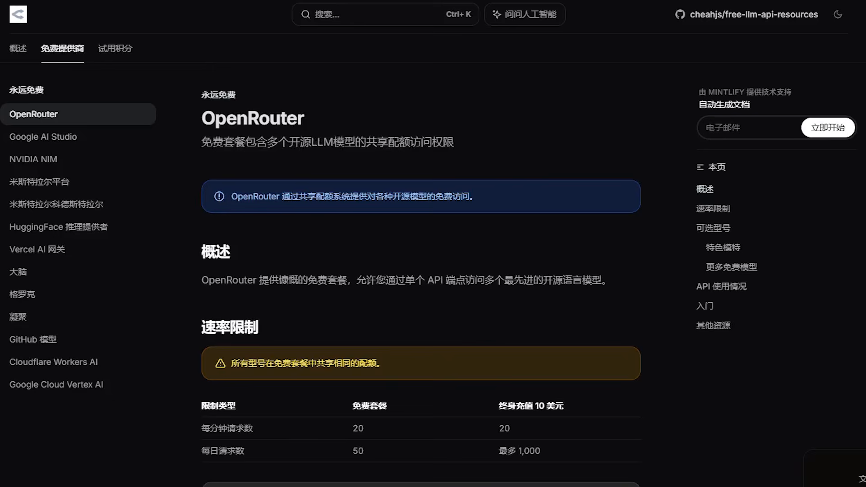
{"action": "scroll", "coordinate": [433, 270], "scroll_direction": "down", "scroll_amount": 3}
{"action": "scroll", "coordinate": [421, 270], "scroll_direction": "down", "scroll_amount": 3}
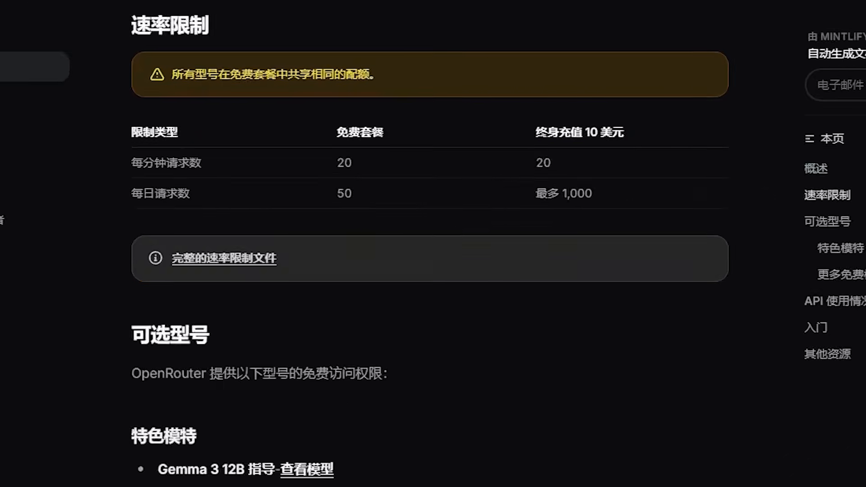
{"action": "left_click_drag", "start_coordinate": [49, 97], "coordinate": [339, 137]}
{"action": "left_click_drag", "start_coordinate": [56, 137], "coordinate": [337, 138]}
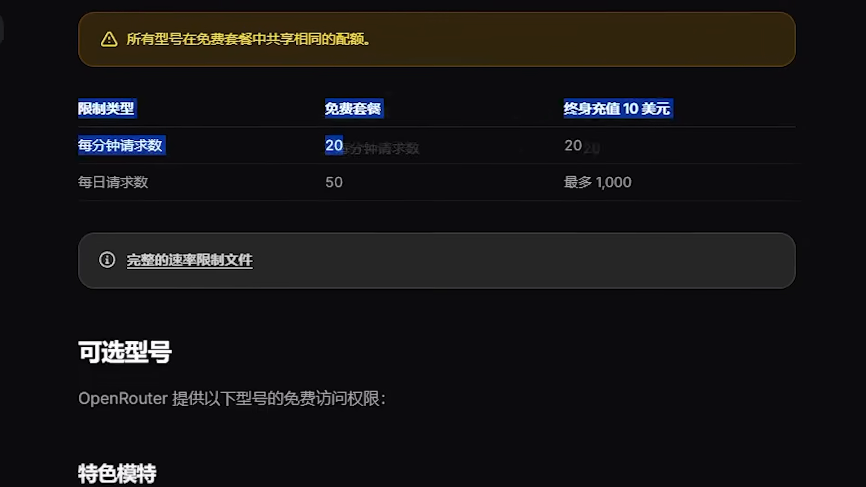
{"action": "left_click_drag", "start_coordinate": [340, 177], "coordinate": [49, 177]}
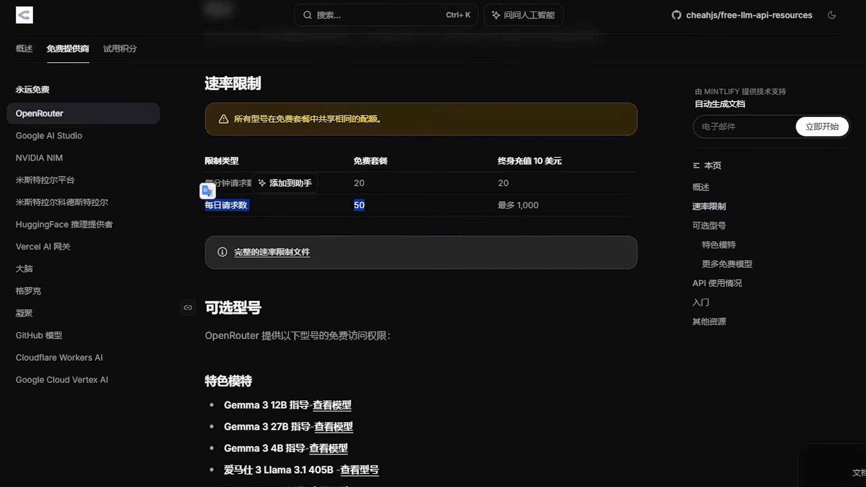
Review OpenRouter's free models and Python API example, and highlight the phone verification requirement on the NVIDIA NIM page.
{"action": "scroll", "coordinate": [431, 280], "scroll_direction": "down", "scroll_amount": 8}
{"action": "scroll", "coordinate": [421, 270], "scroll_direction": "down", "scroll_amount": 10}
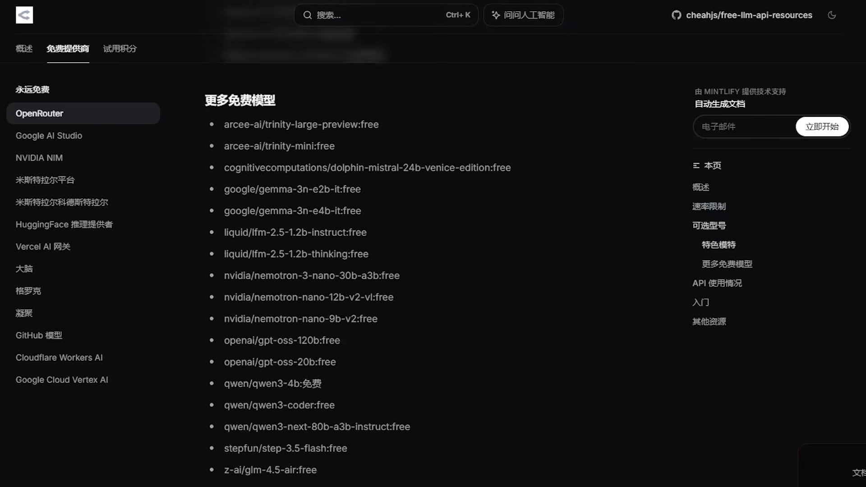
{"action": "scroll", "coordinate": [421, 271], "scroll_direction": "down", "scroll_amount": 7}
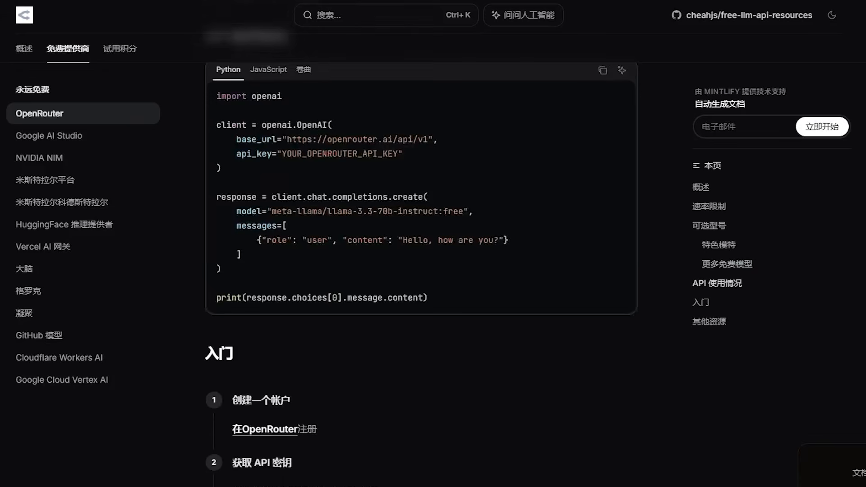
{"action": "left_click_drag", "start_coordinate": [158, 177], "coordinate": [517, 177]}
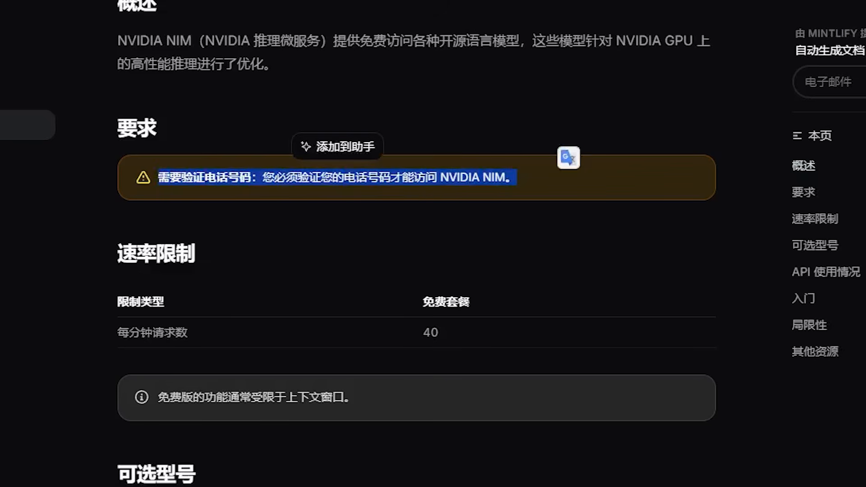
{"action": "left_click", "coordinate": [479, 178]}
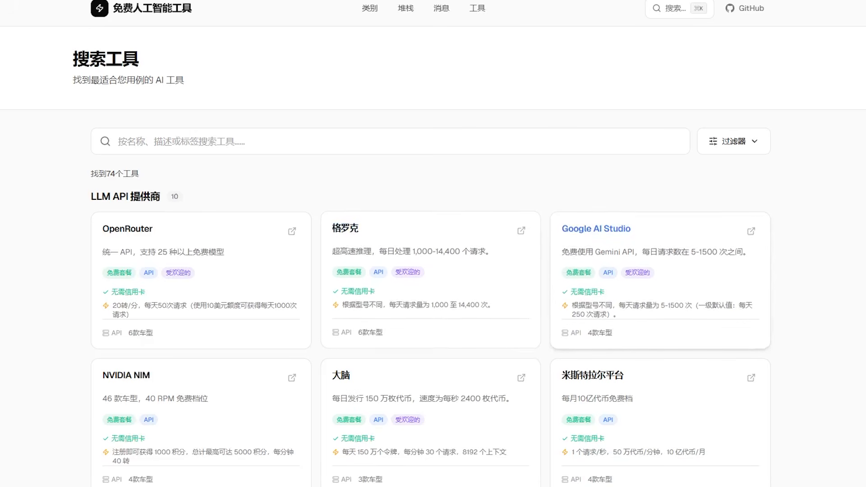
Browse the free AI tools catalogue through the LLM API providers, AI-powered IDEs and CLI coding tools.
{"action": "scroll", "coordinate": [658, 280], "scroll_direction": "down", "scroll_amount": 2}
{"action": "scroll", "coordinate": [659, 253], "scroll_direction": "down", "scroll_amount": 10}
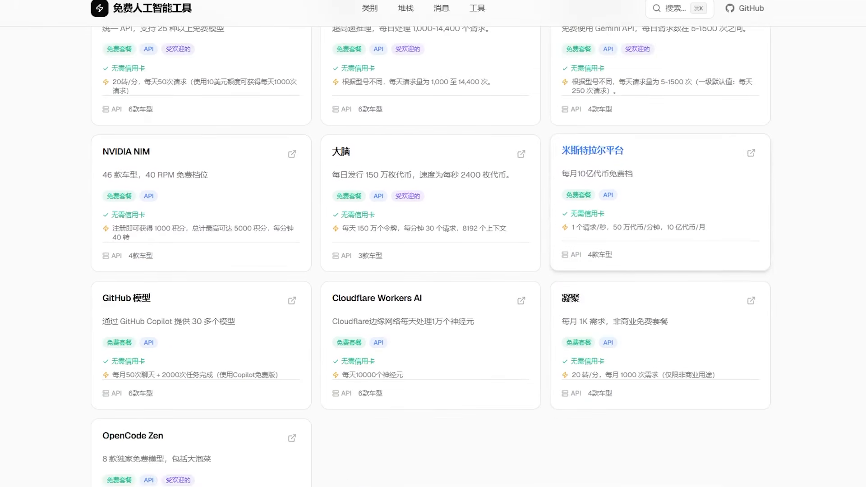
{"action": "scroll", "coordinate": [201, 270], "scroll_direction": "down", "scroll_amount": 2}
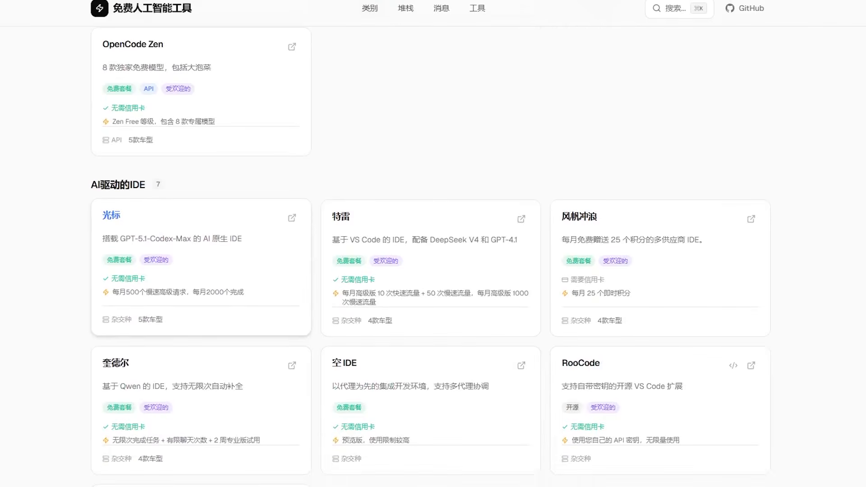
{"action": "scroll", "coordinate": [201, 271], "scroll_direction": "down", "scroll_amount": 7}
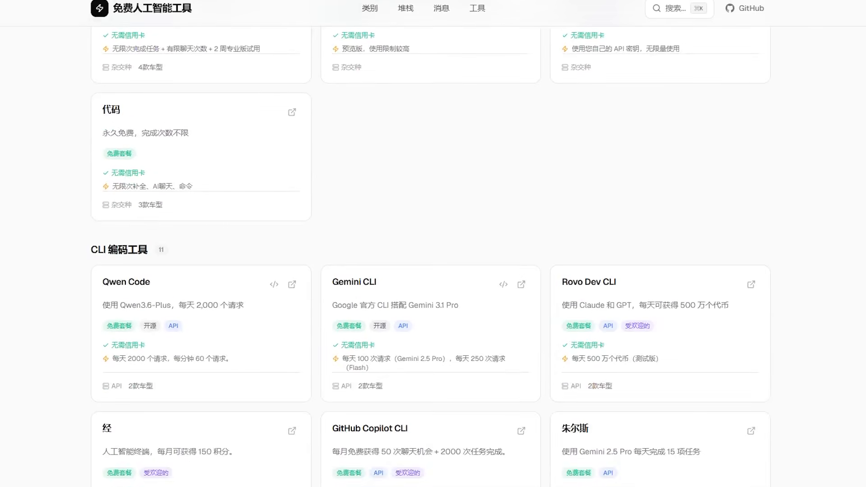
{"action": "scroll", "coordinate": [200, 271], "scroll_direction": "down", "scroll_amount": 9}
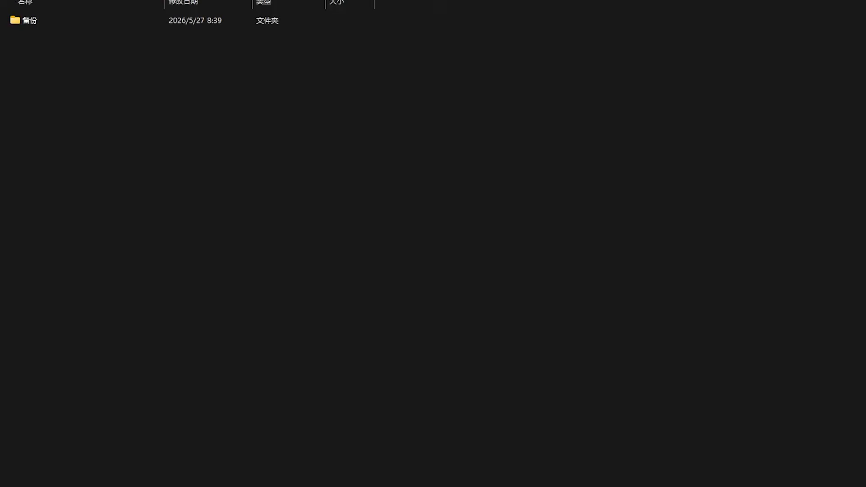
Create a new text document with its default name in the folder containing 备份, and open it in Notepad.
{"action": "right_click", "coordinate": [260, 74]}
{"action": "mouse_move", "coordinate": [295, 284]}
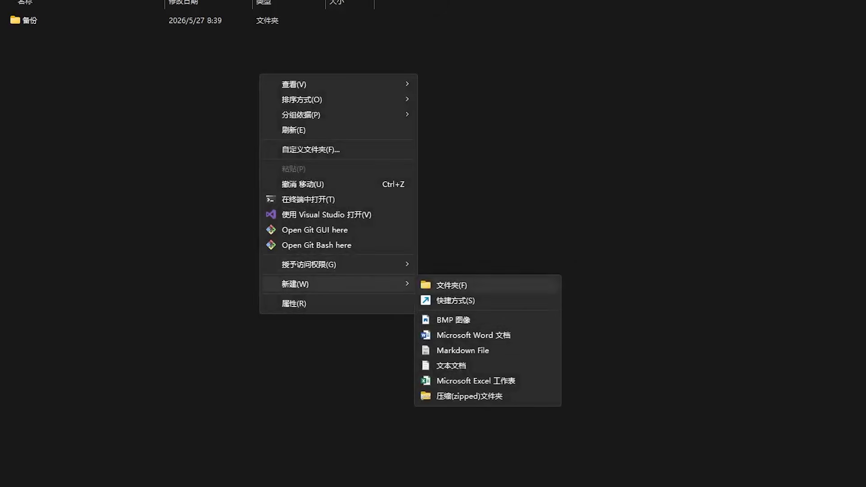
{"action": "left_click", "coordinate": [451, 365]}
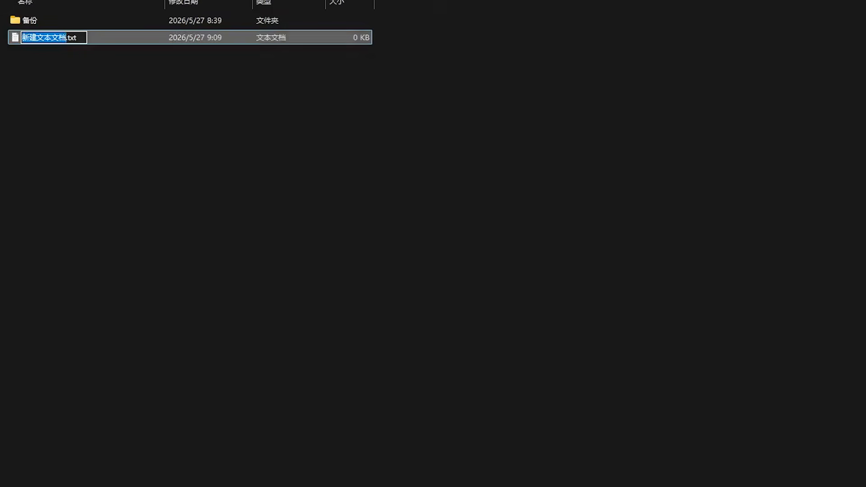
{"action": "key", "text": "Return"}
{"action": "key", "text": "Return"}
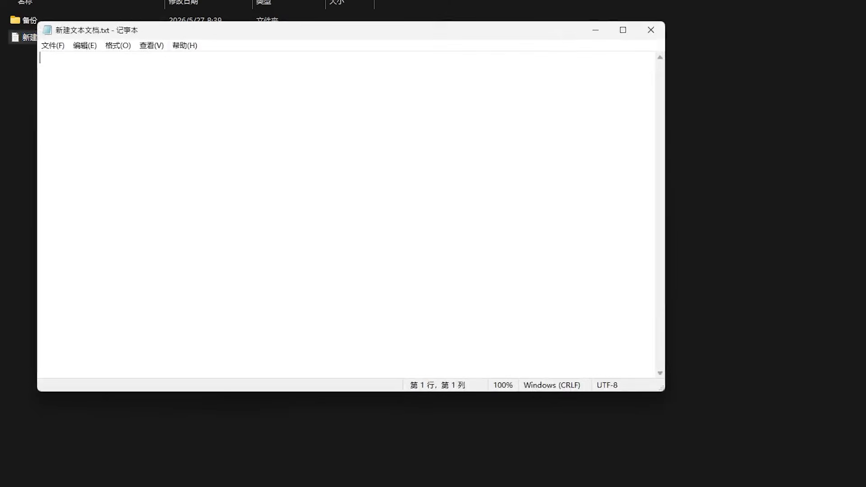
{"action": "mouse_move", "coordinate": [343, 30]}
{"action": "left_mouse_down"}
{"action": "mouse_move", "coordinate": [367, 28]}
{"action": "mouse_move", "coordinate": [357, 22]}
{"action": "left_mouse_up"}
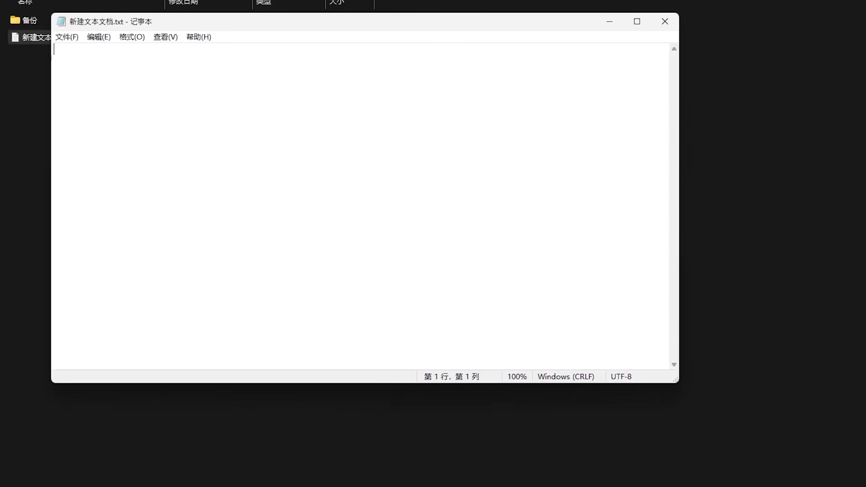
Copy the provider name OpenRouter from the heading of its documentation page.
{"action": "left_click_drag", "start_coordinate": [200, 115], "coordinate": [304, 115]}
{"action": "key", "text": "ctrl+c"}
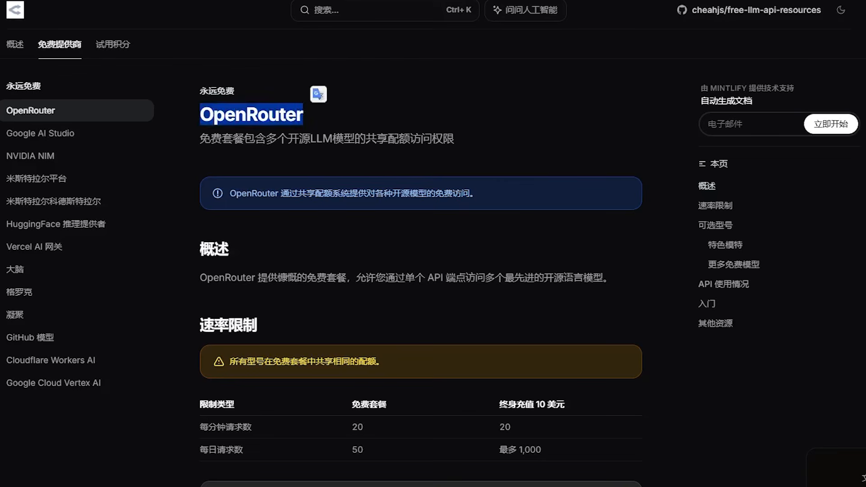
{"action": "left_click", "coordinate": [303, 115]}
Check OpenRouter's available models and highlight the rate limit table from its header through the free daily request value.
{"action": "scroll", "coordinate": [420, 262], "scroll_direction": "down", "scroll_amount": 4}
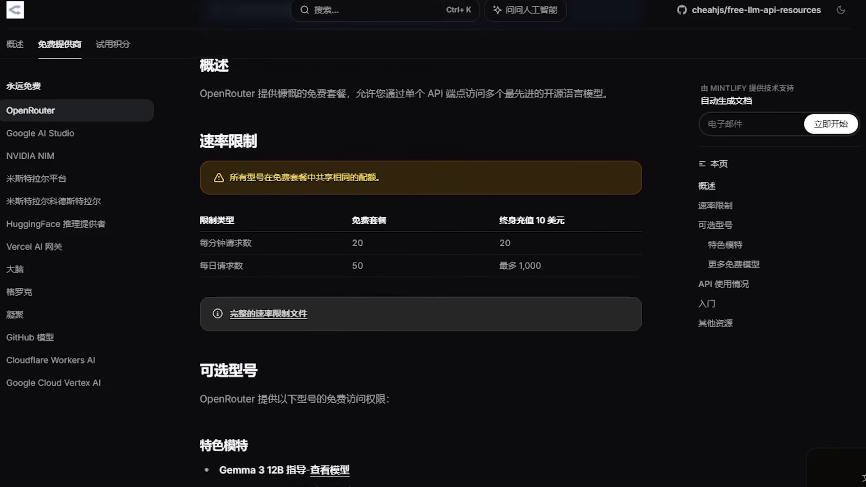
{"action": "scroll", "coordinate": [419, 262], "scroll_direction": "down", "scroll_amount": 7}
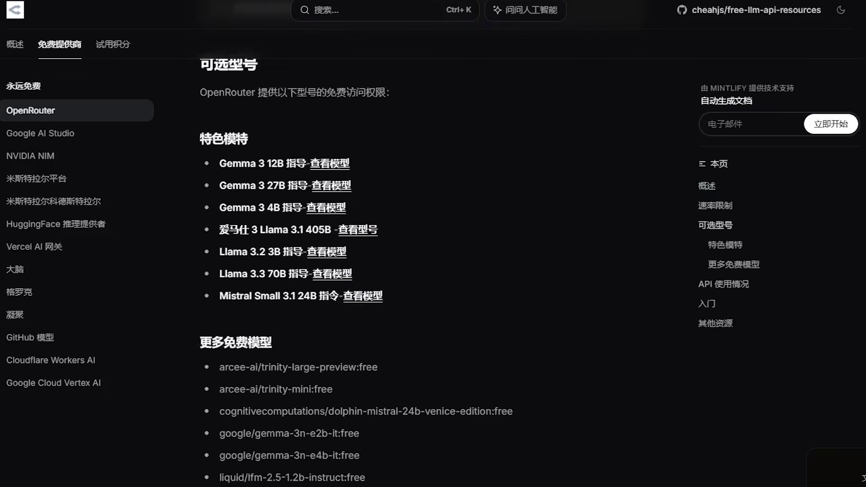
{"action": "scroll", "coordinate": [420, 262], "scroll_direction": "up", "scroll_amount": 3}
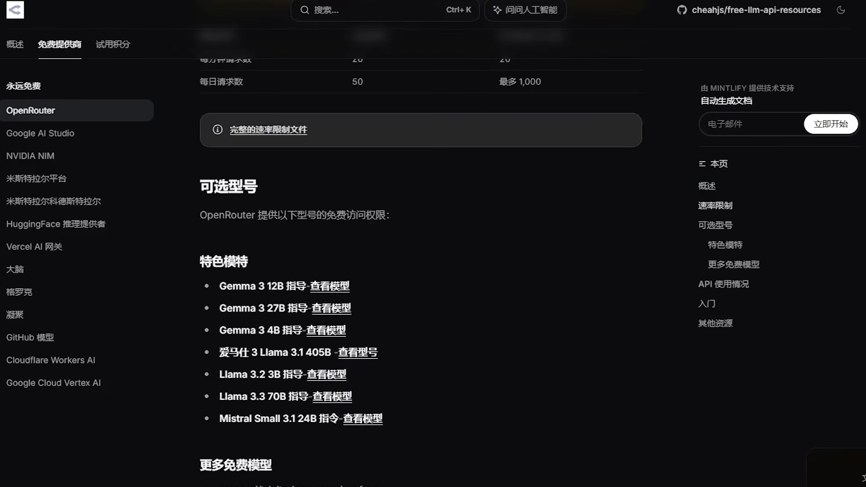
{"action": "scroll", "coordinate": [420, 261], "scroll_direction": "up", "scroll_amount": 5}
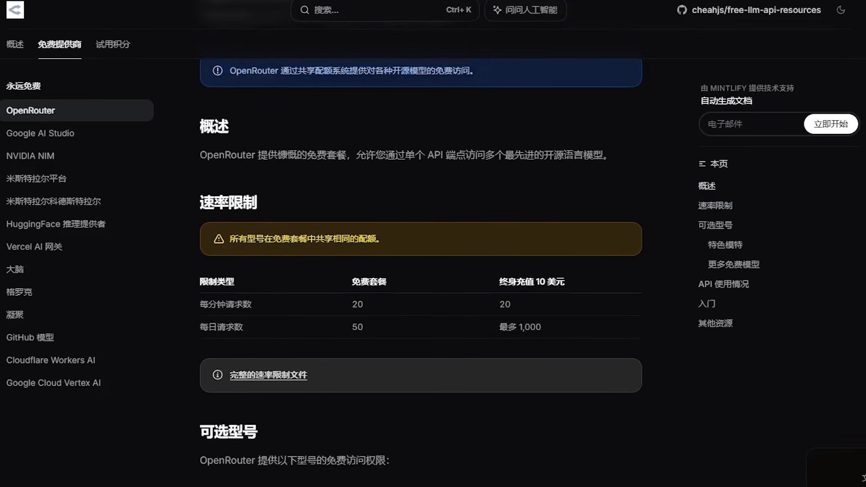
{"action": "mouse_move", "coordinate": [200, 282]}
{"action": "left_mouse_down"}
{"action": "mouse_move", "coordinate": [252, 305]}
{"action": "mouse_move", "coordinate": [364, 305]}
{"action": "mouse_move", "coordinate": [200, 281]}
{"action": "left_mouse_up"}
{"action": "double_click", "coordinate": [357, 327]}
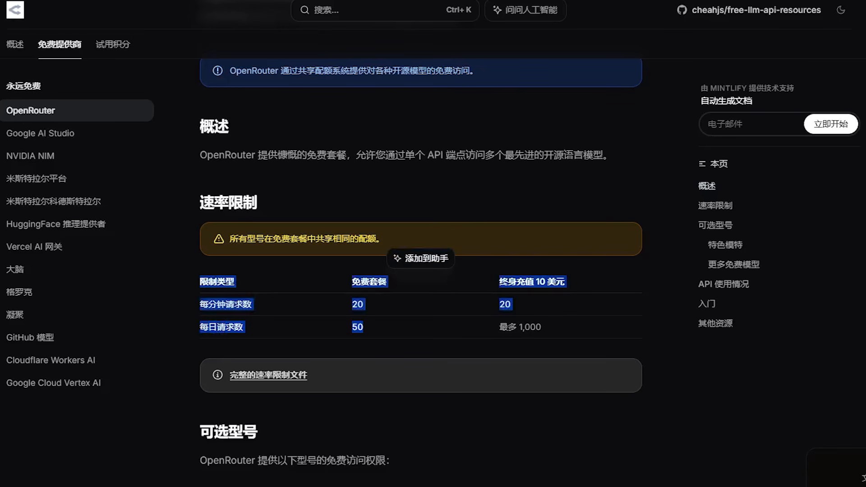
Open the OpenRouter registration link in the getting-started section and sign in with Google.
{"action": "scroll", "coordinate": [420, 270], "scroll_direction": "down", "scroll_amount": 20}
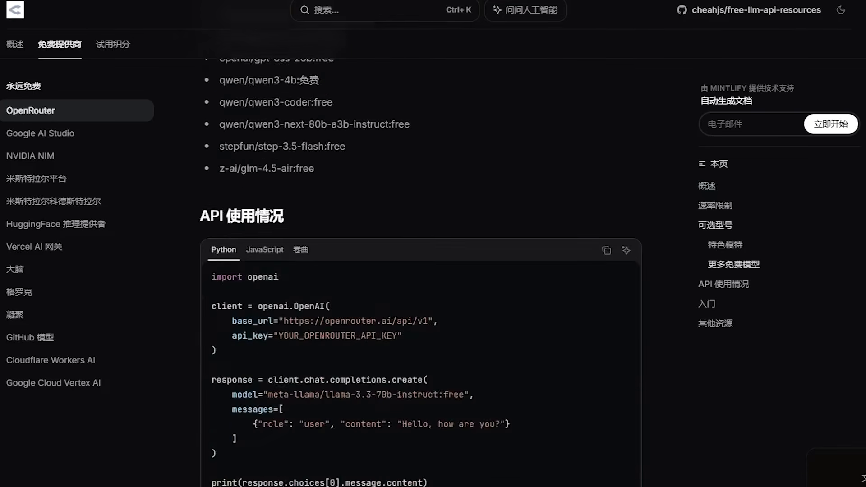
{"action": "scroll", "coordinate": [251, 256], "scroll_direction": "down", "scroll_amount": 7}
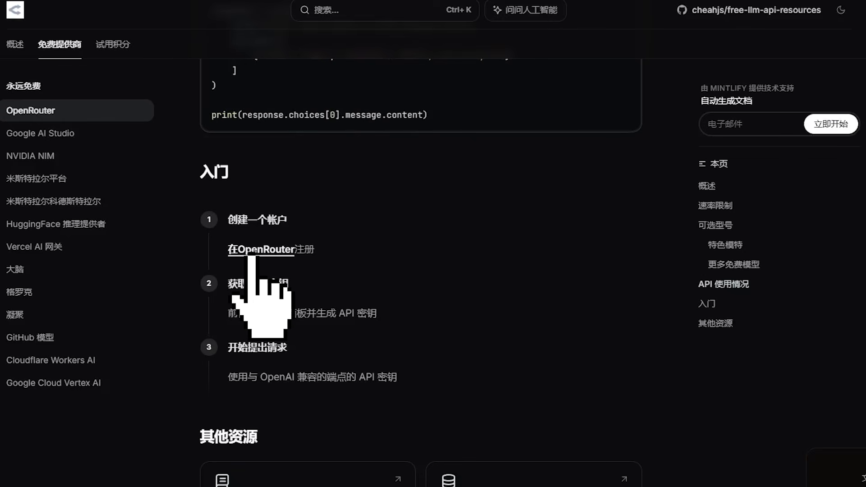
{"action": "left_click", "coordinate": [252, 251]}
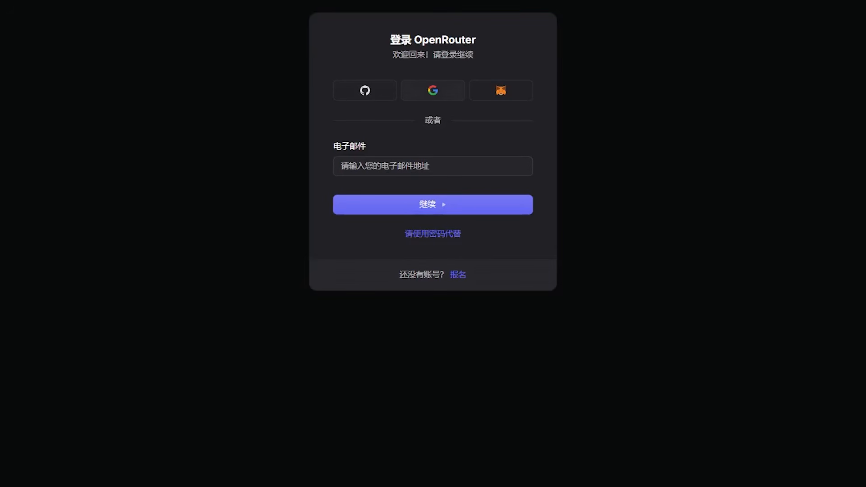
{"action": "left_click", "coordinate": [432, 90]}
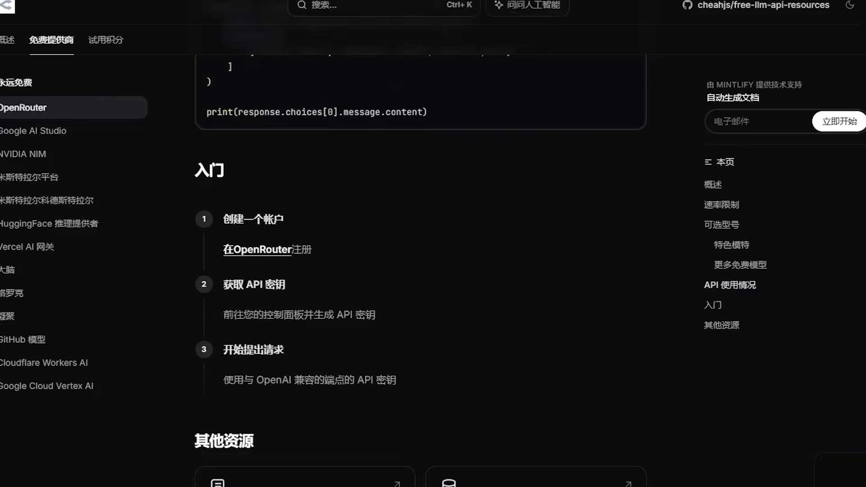
Copy the name OpenRouter from the documentation heading and create an OpenRouter API key with that name and no expiration.
{"action": "scroll", "coordinate": [421, 284], "scroll_direction": "up", "scroll_amount": 8}
{"action": "scroll", "coordinate": [420, 271], "scroll_direction": "up", "scroll_amount": 15}
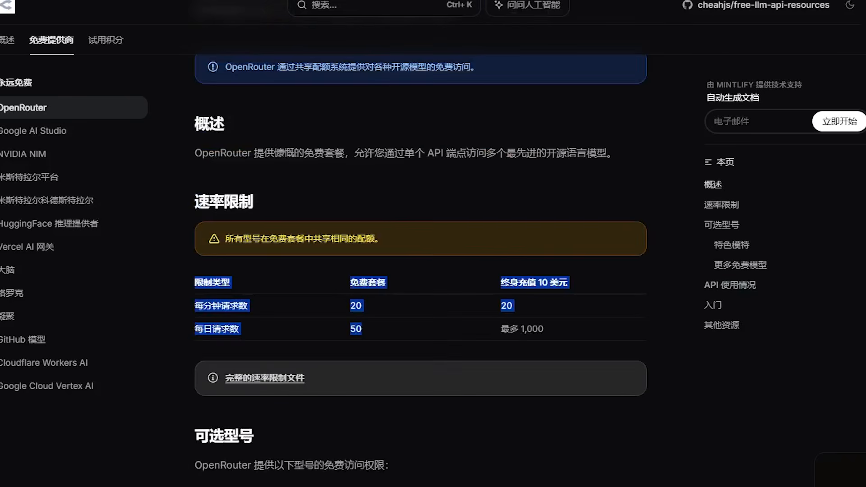
{"action": "left_click_drag", "start_coordinate": [195, 112], "coordinate": [300, 112]}
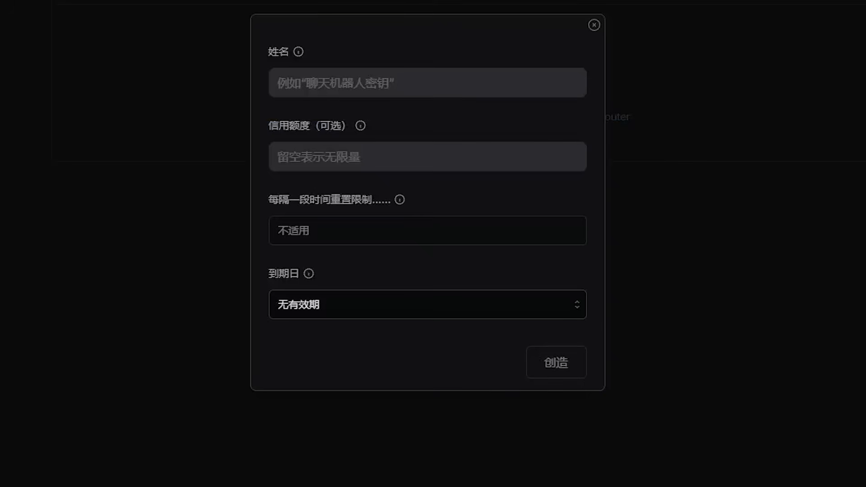
{"action": "key", "text": "ctrl+v"}
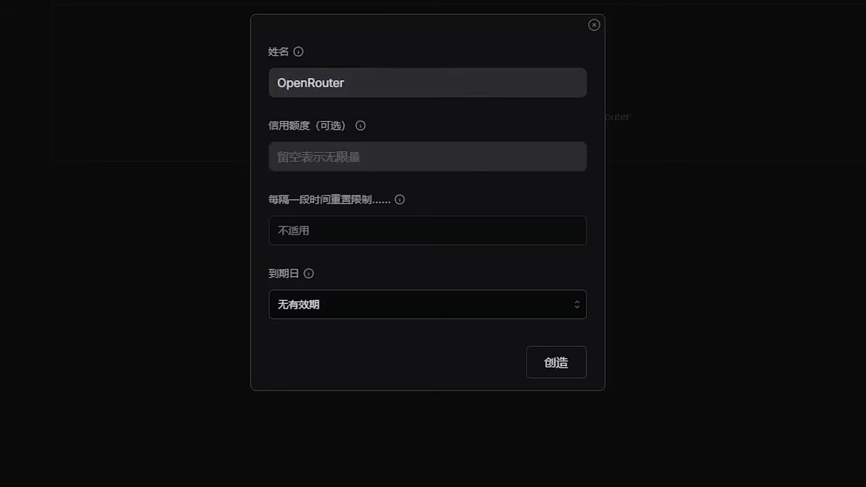
{"action": "left_click", "coordinate": [428, 305]}
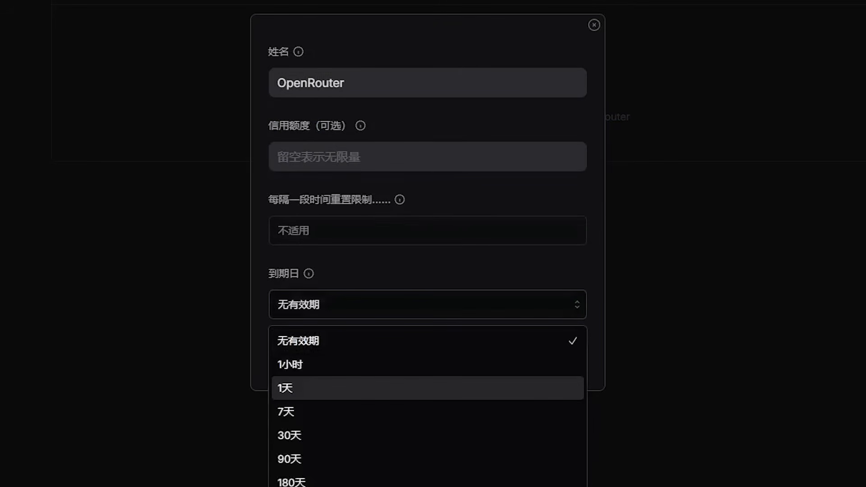
{"action": "left_click", "coordinate": [427, 341]}
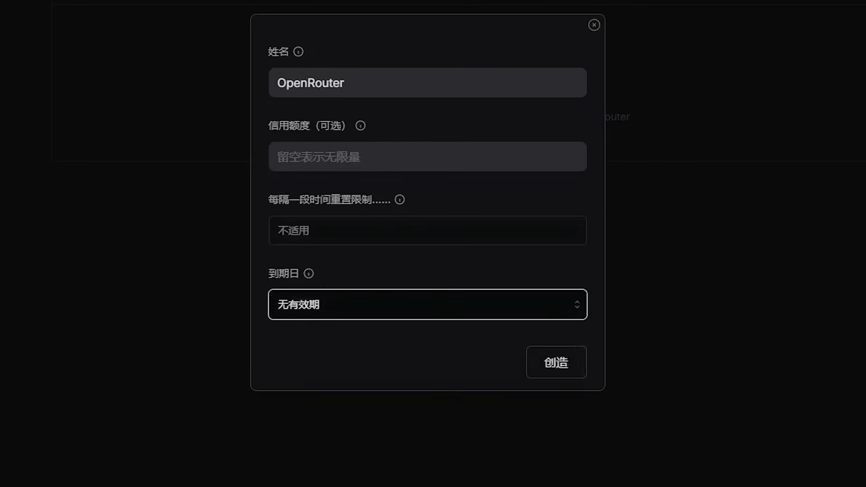
{"action": "left_click", "coordinate": [428, 352]}
{"action": "left_click", "coordinate": [557, 363]}
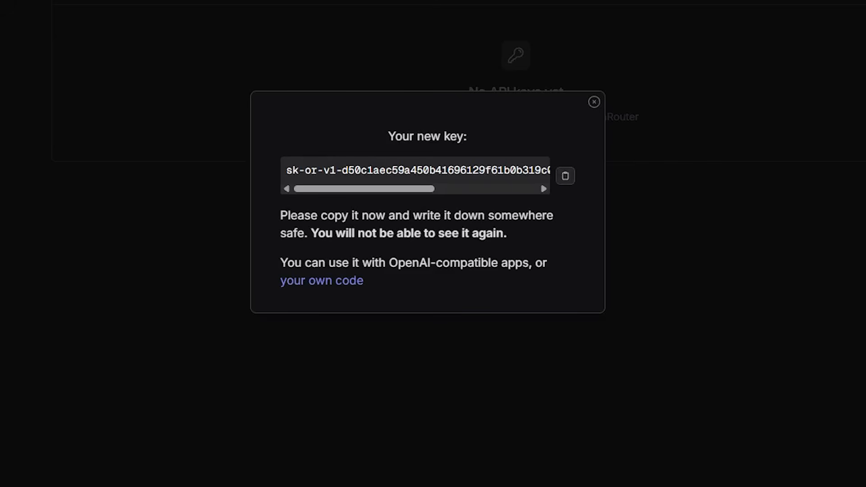
Copy the new OpenRouter API key into the Notepad text file and add the line "1：OpenRouter" above it.
{"action": "left_click", "coordinate": [565, 176]}
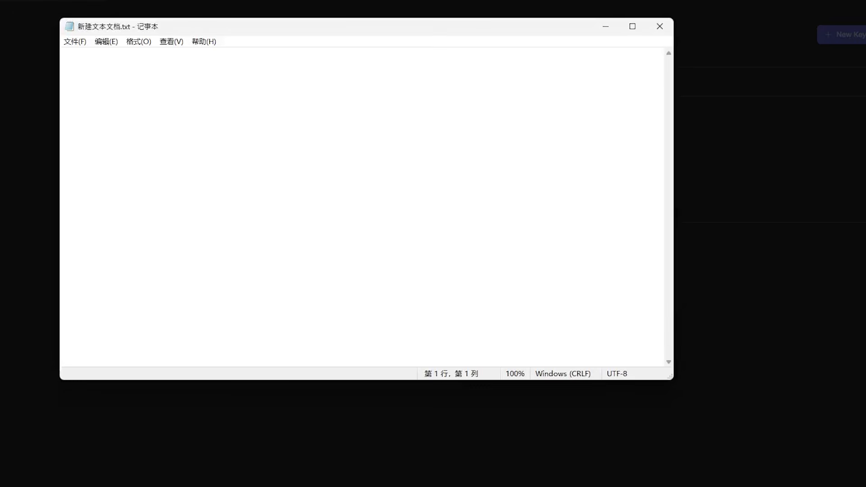
{"action": "key", "text": "ctrl+v"}
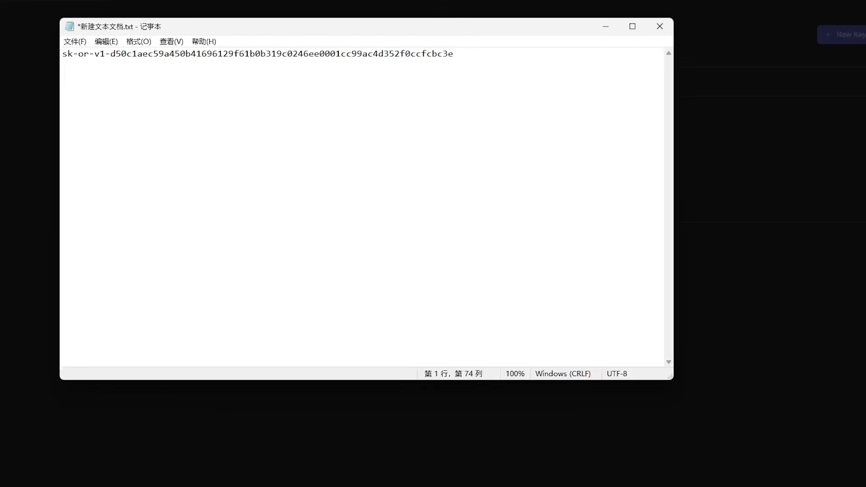
{"action": "key", "text": "Home"}
{"action": "key", "text": "Return"}
{"action": "key", "text": "Up"}
{"action": "type", "text": "1：OpenRouter"}
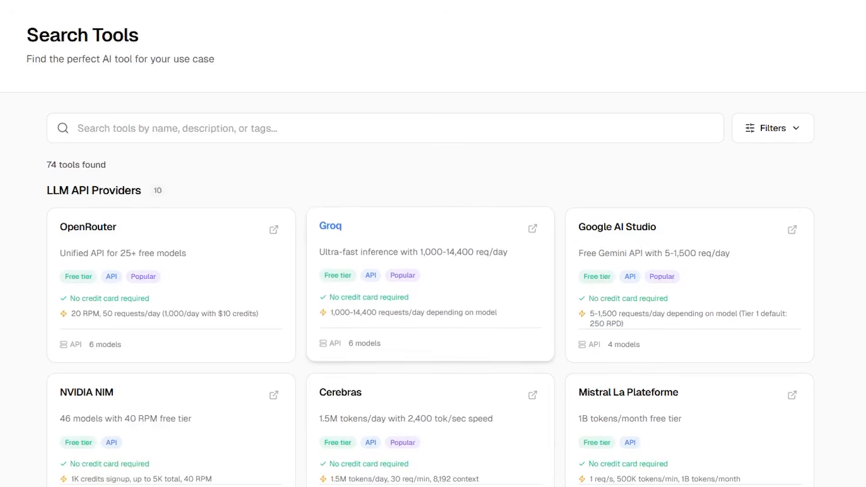
Translate the Search Tools page into Simplified Chinese and open the details page of the Groq provider.
{"action": "right_click", "coordinate": [395, 180]}
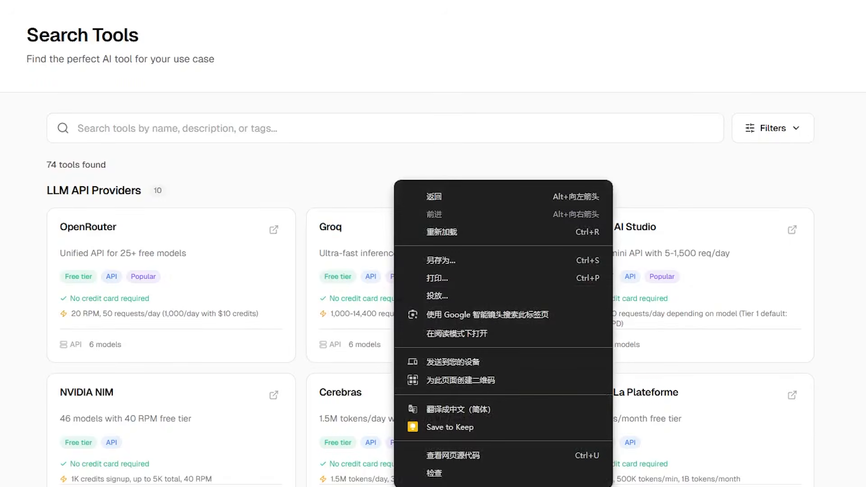
{"action": "left_click", "coordinate": [444, 410]}
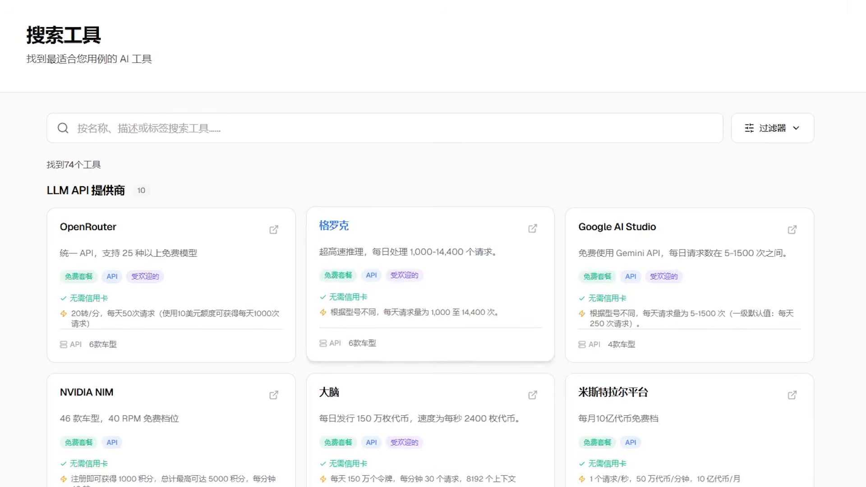
{"action": "left_click", "coordinate": [364, 251]}
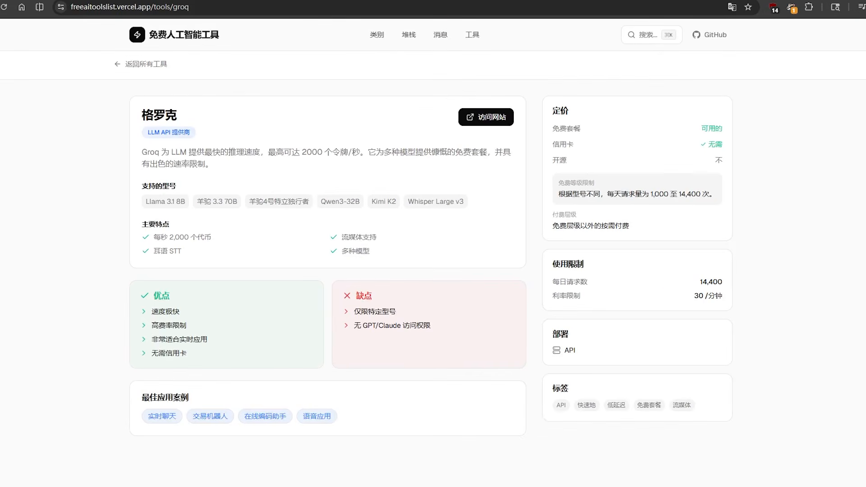
Highlight Groq's per-minute rate limit and open the API keys page on the Groq website.
{"action": "left_click_drag", "start_coordinate": [694, 296], "coordinate": [723, 296]}
{"action": "left_click", "coordinate": [488, 118]}
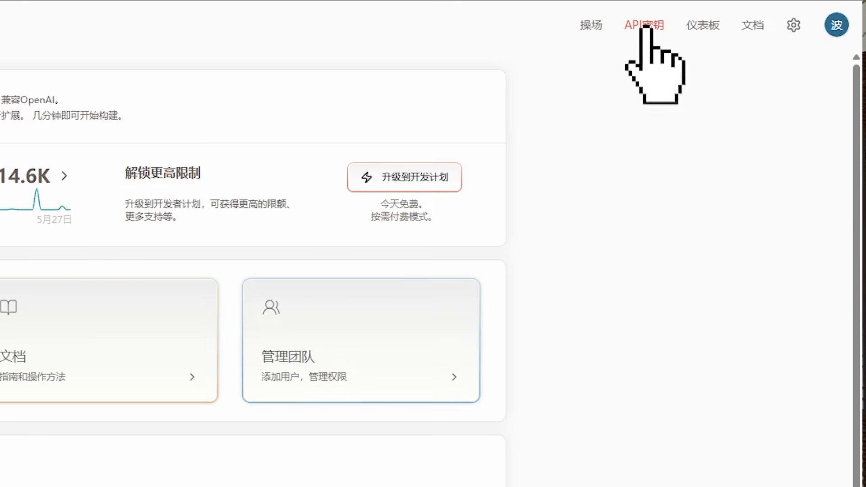
{"action": "left_click", "coordinate": [646, 26]}
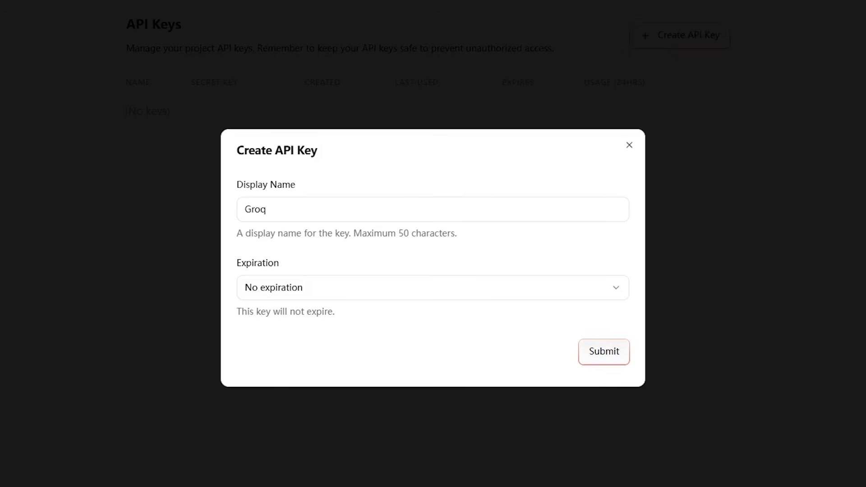
Set No expiration for the Groq API key with the display name Groq, and submit it.
{"action": "left_click", "coordinate": [433, 287]}
{"action": "left_click", "coordinate": [288, 315]}
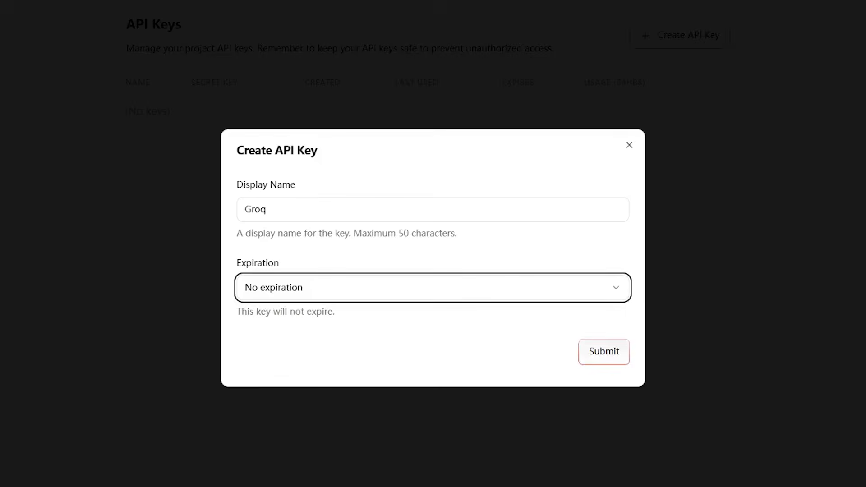
{"action": "left_click", "coordinate": [609, 355]}
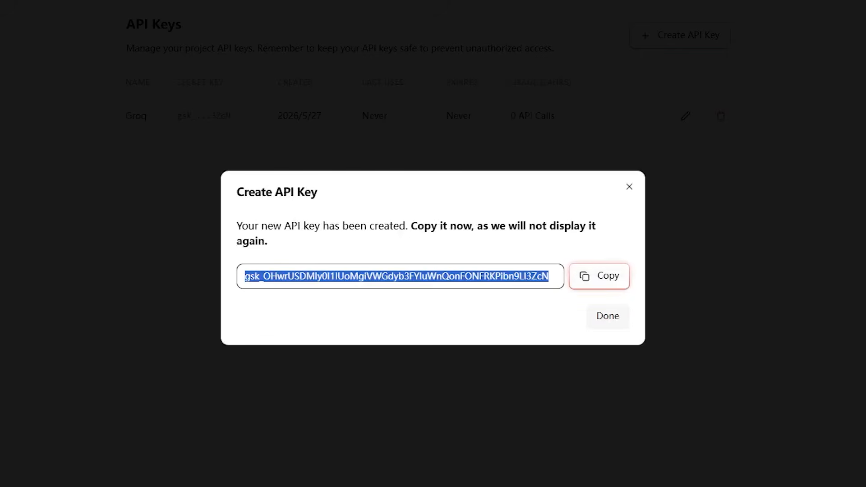
Copy the newly created Groq API key and paste it into the Notepad text file.
{"action": "left_click", "coordinate": [599, 276]}
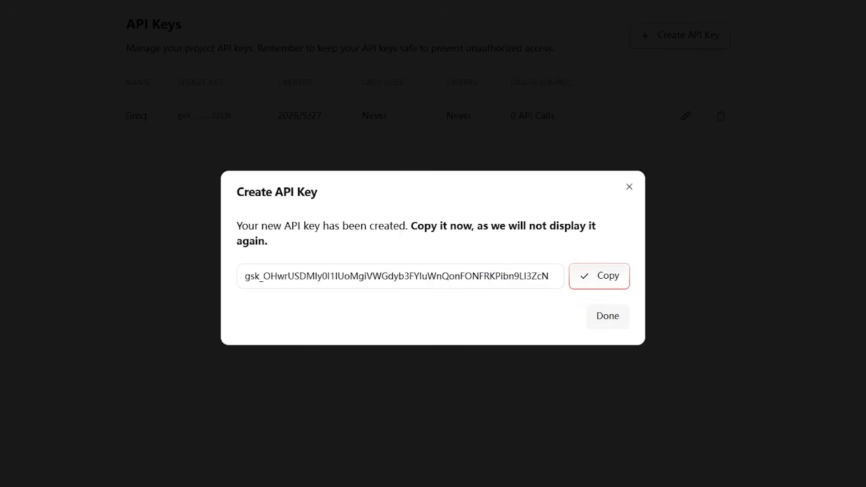
{"action": "key", "text": "alt+Tab"}
{"action": "key", "text": "ctrl+v"}
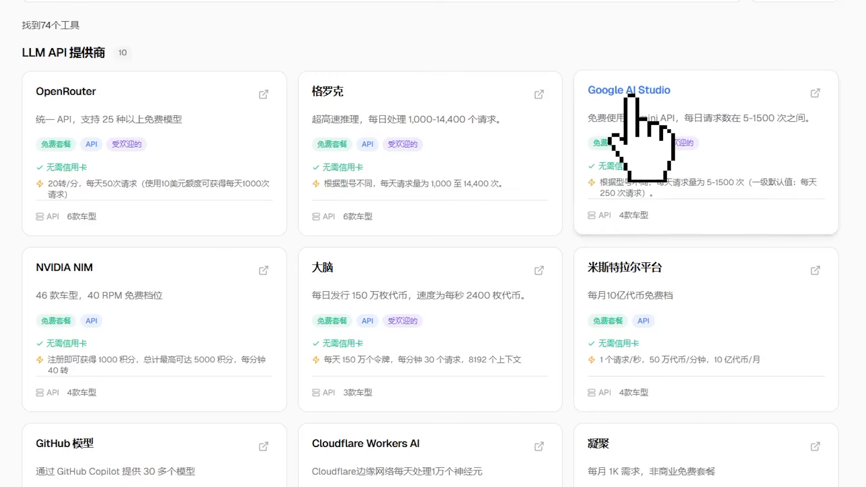
Open the Google AI Studio details page from the LLM API providers list and highlight its free tier limit text.
{"action": "left_click", "coordinate": [630, 97]}
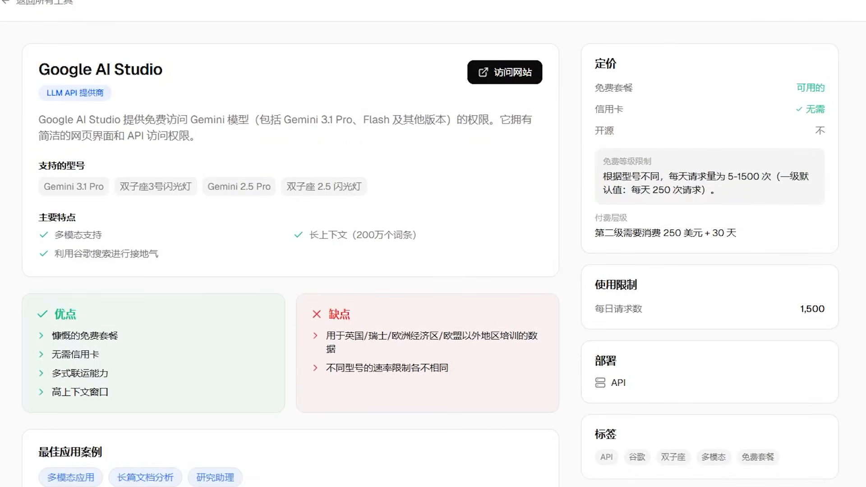
{"action": "left_click_drag", "start_coordinate": [603, 176], "coordinate": [718, 190]}
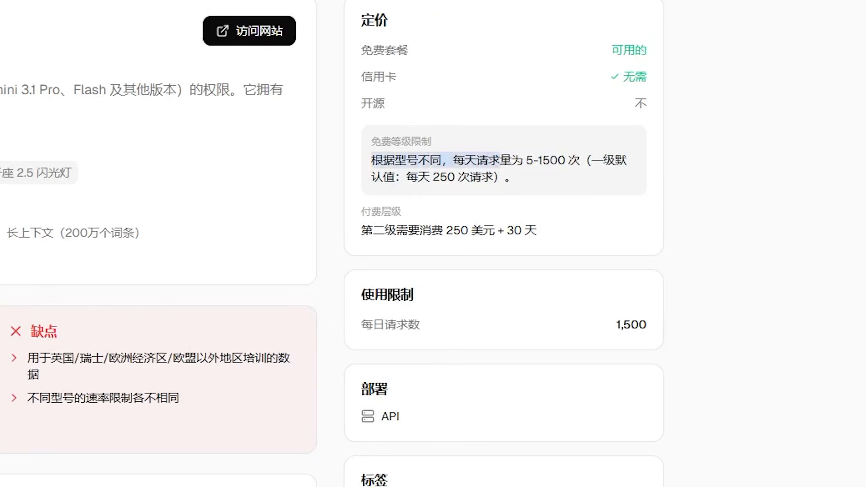
{"action": "left_click", "coordinate": [517, 178]}
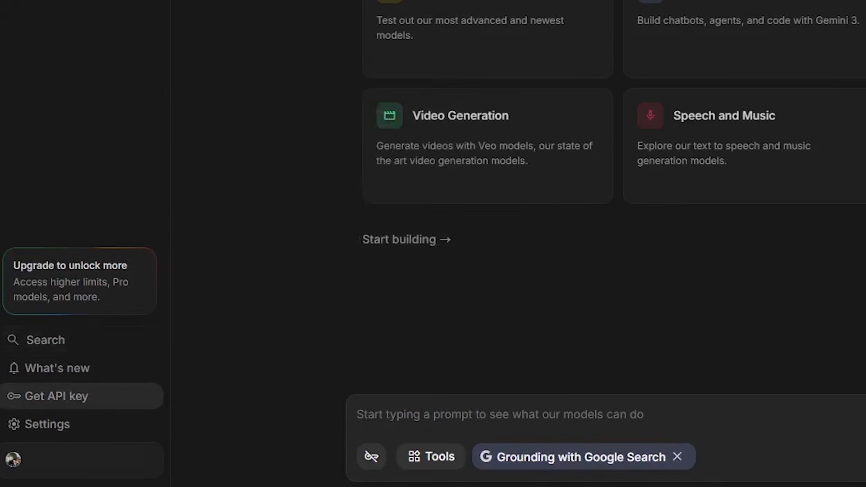
Create an API key named Gemini API Key in Google AI Studio, with a new project named Gemini Project for it.
{"action": "left_click", "coordinate": [56, 403]}
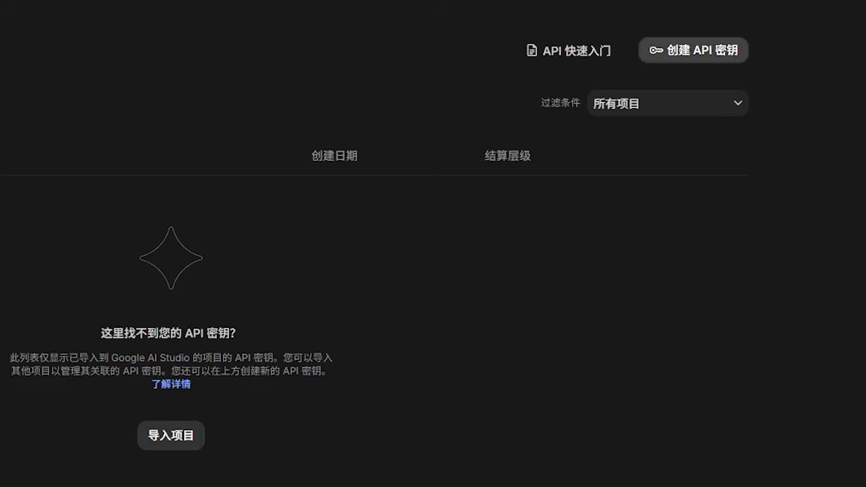
{"action": "left_click", "coordinate": [693, 50]}
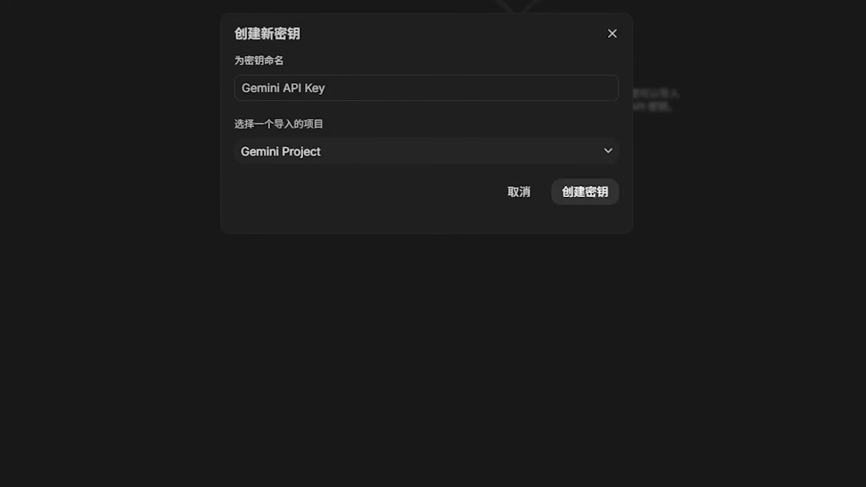
{"action": "left_click", "coordinate": [426, 151]}
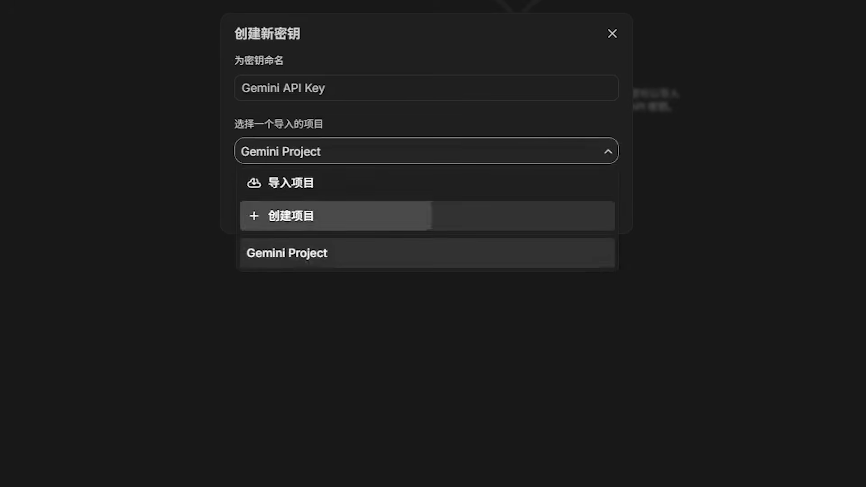
{"action": "left_click", "coordinate": [426, 215]}
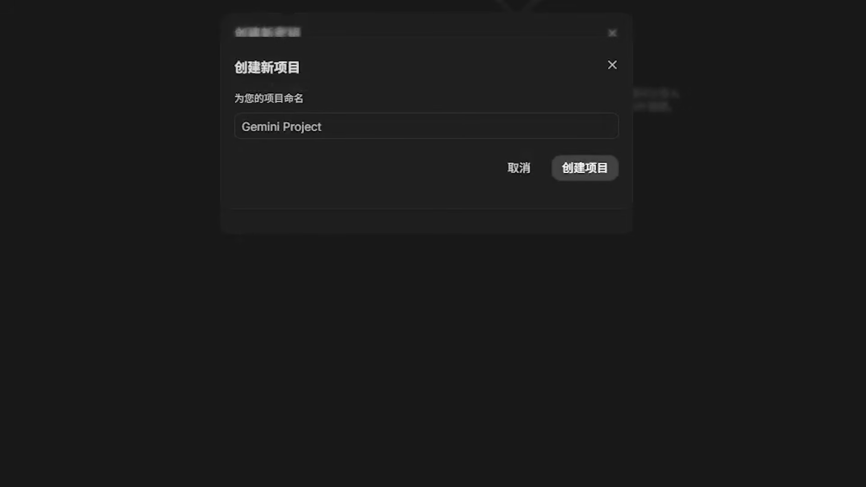
{"action": "left_click", "coordinate": [585, 168]}
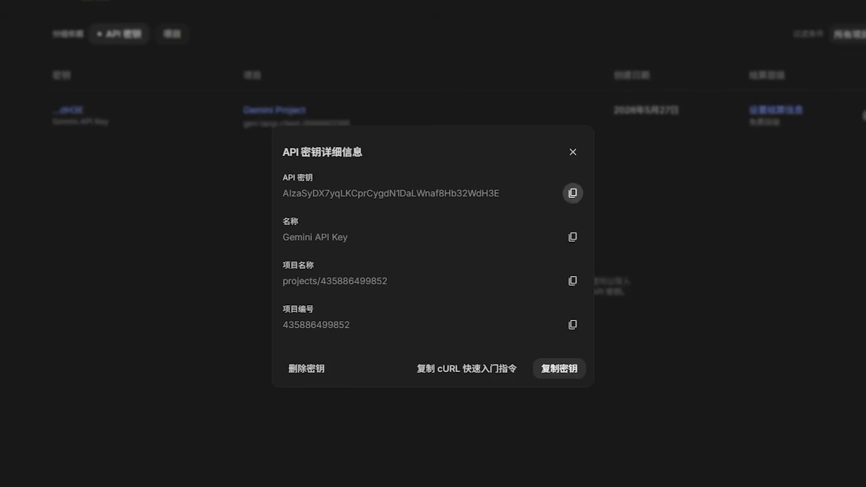
Paste the Google API key under the "3: Google" line of the Notepad text file and save the file.
{"action": "key", "text": "alt+Tab"}
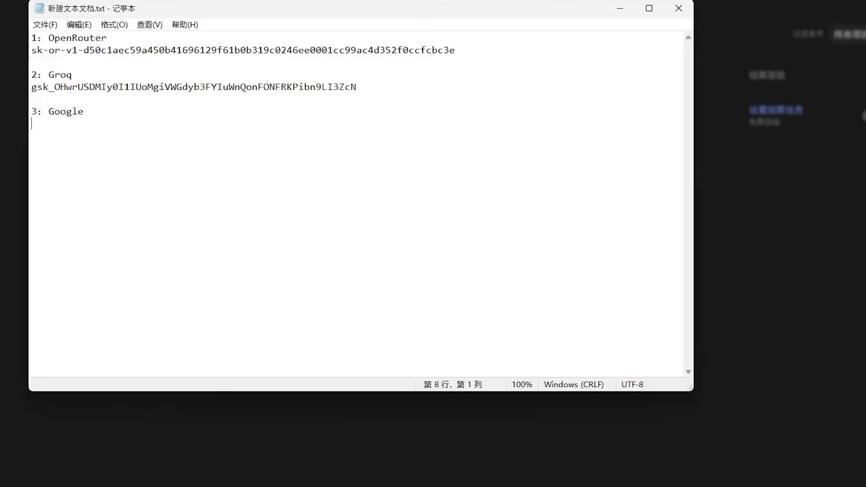
{"action": "key", "text": "ctrl+v"}
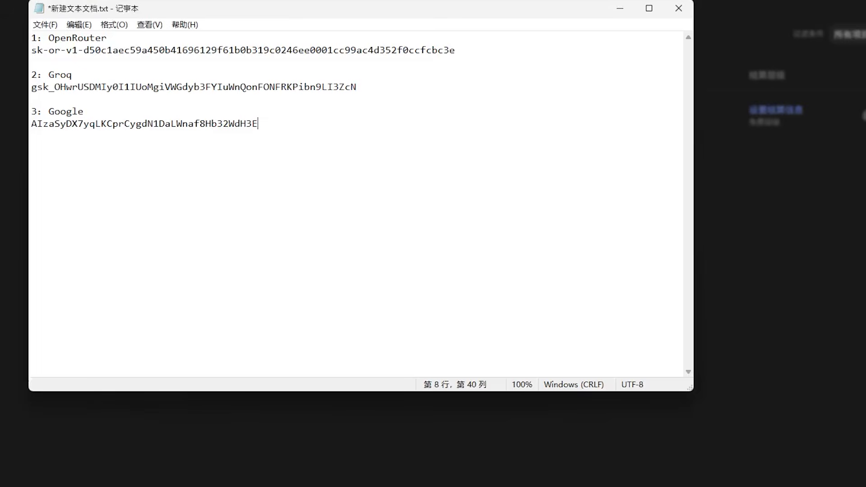
{"action": "left_click", "coordinate": [45, 24]}
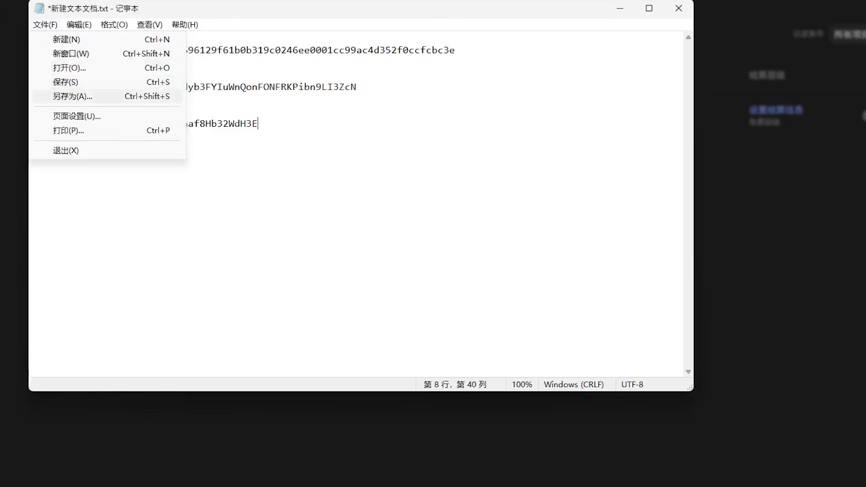
{"action": "left_click", "coordinate": [66, 83]}
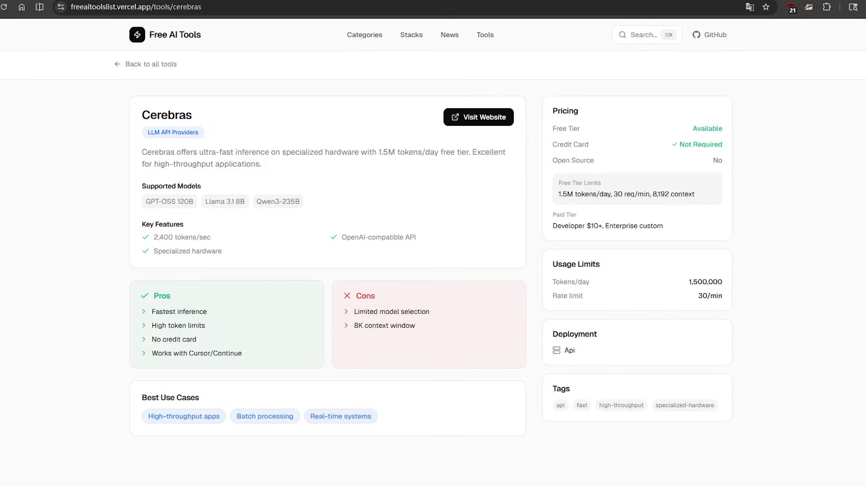
Highlight the provider name on the Cerebras details page and translate the page into Simplified Chinese.
{"action": "left_click_drag", "start_coordinate": [142, 115], "coordinate": [192, 117]}
{"action": "left_click", "coordinate": [222, 119]}
{"action": "right_click", "coordinate": [368, 168]}
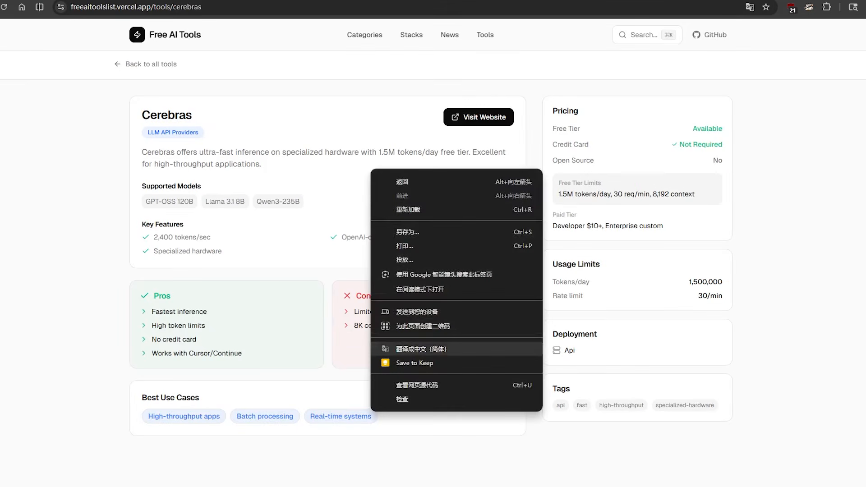
{"action": "left_click", "coordinate": [406, 349]}
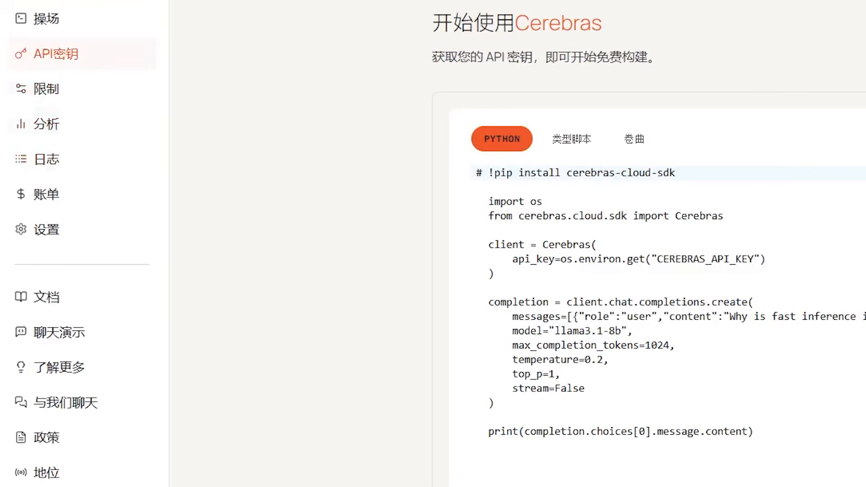
Copy the default API key from the Cerebras API keys page and paste it under "4: Cerebras" in the text file.
{"action": "left_click", "coordinate": [56, 54]}
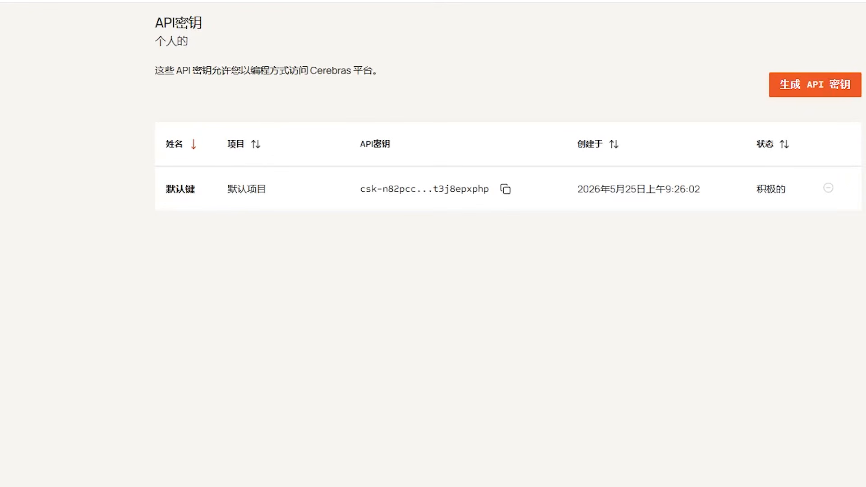
{"action": "left_click", "coordinate": [505, 189]}
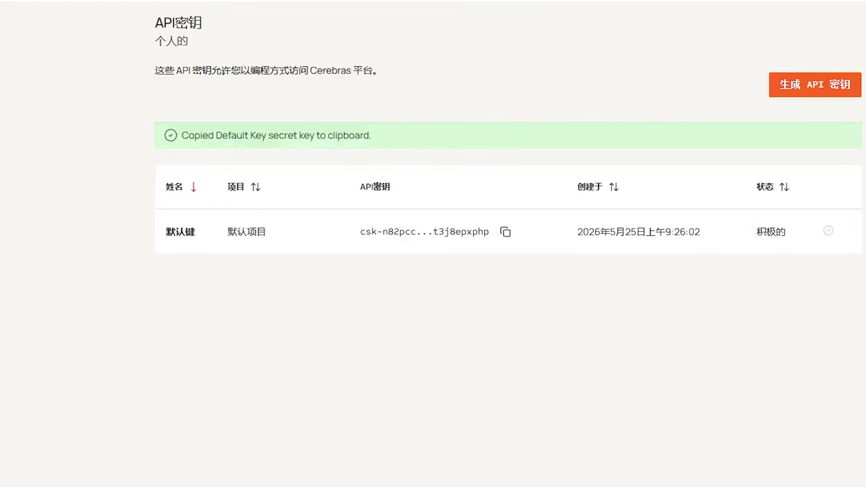
{"action": "key", "text": "alt+Tab"}
{"action": "key", "text": "ctrl+v"}
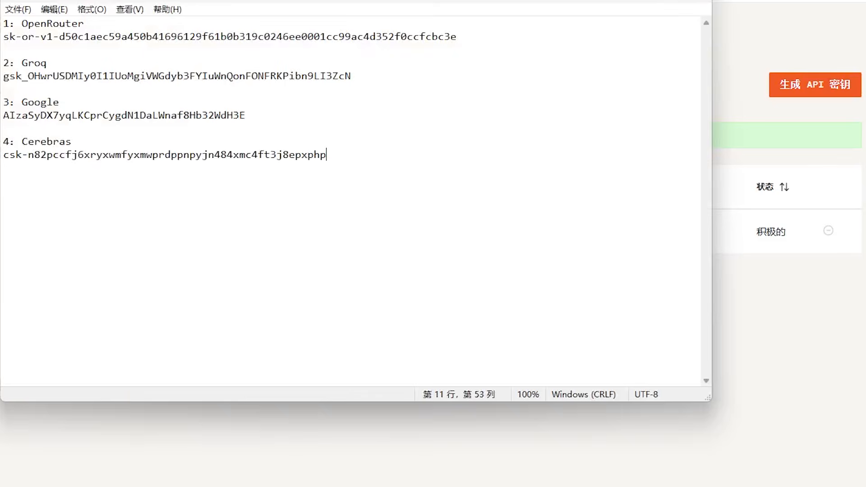
Save the text file of API keys and open the GitHub Models entry in the free AI tools list.
{"action": "left_click", "coordinate": [18, 10]}
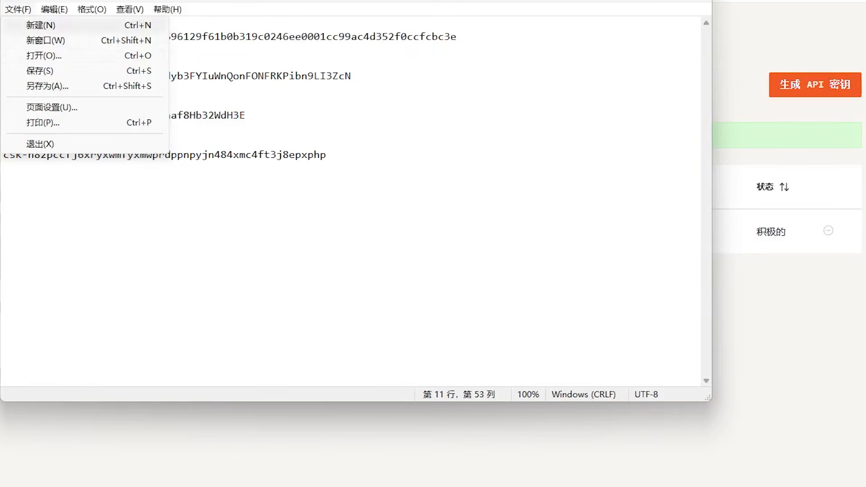
{"action": "left_click", "coordinate": [41, 71]}
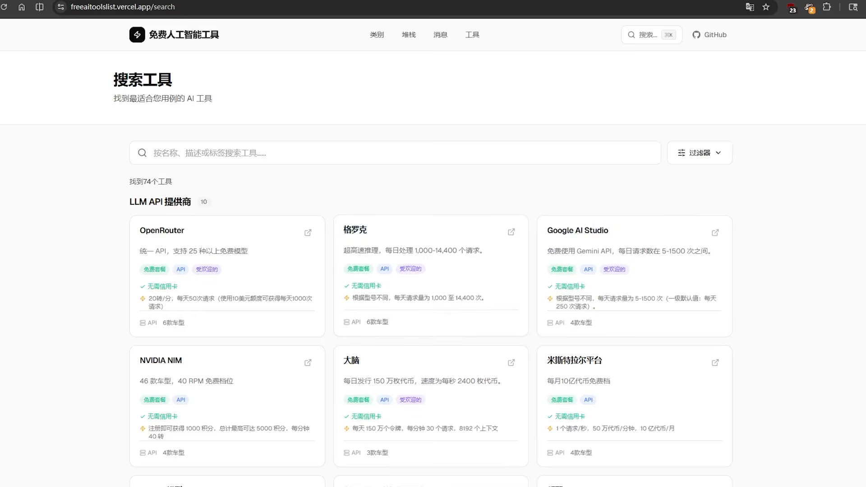
{"action": "scroll", "coordinate": [271, 203], "scroll_direction": "down", "scroll_amount": 8}
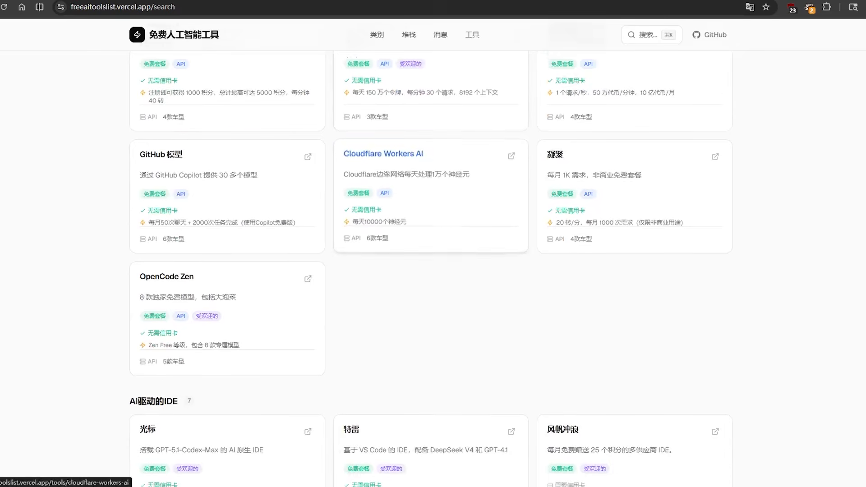
{"action": "left_click", "coordinate": [228, 184]}
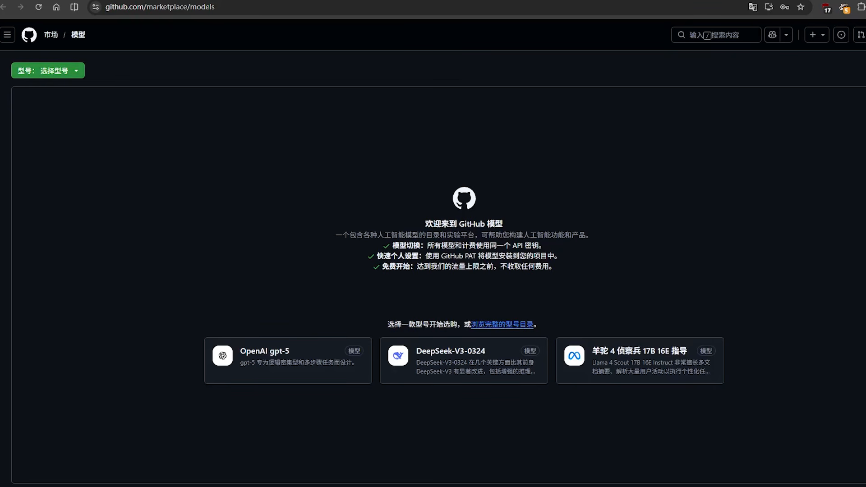
Browse the models offered in the GitHub Models model selector and close the list without choosing one.
{"action": "left_click", "coordinate": [48, 71]}
{"action": "scroll", "coordinate": [91, 144], "scroll_direction": "down", "scroll_amount": 5}
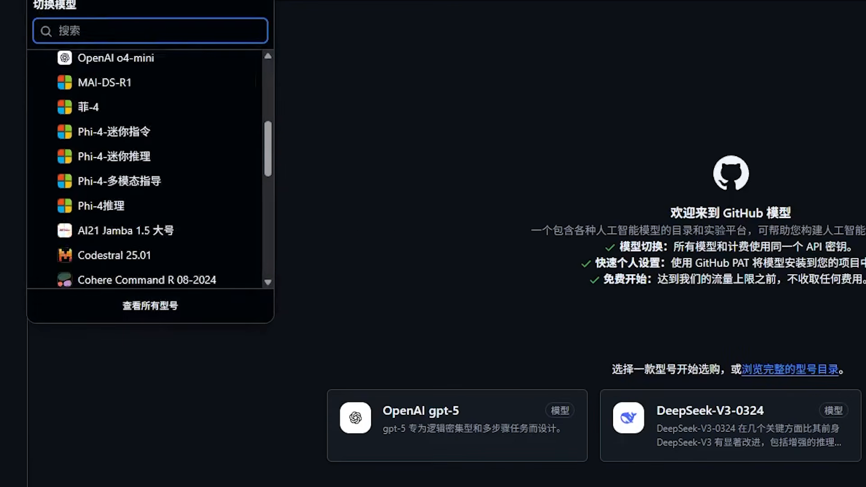
{"action": "scroll", "coordinate": [135, 151], "scroll_direction": "down", "scroll_amount": 6}
{"action": "key", "text": "Escape"}
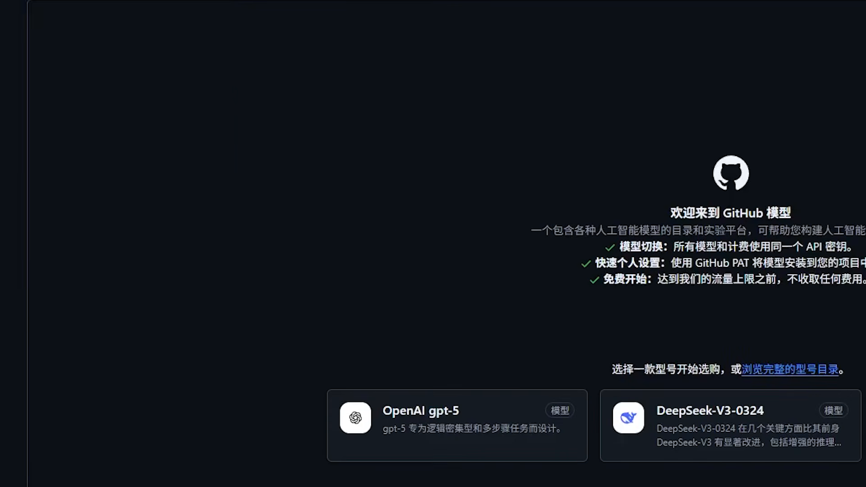
Open the OpenAI gpt-5 model and start creating a GitHub personal access token from its usage instructions.
{"action": "left_click", "coordinate": [460, 426]}
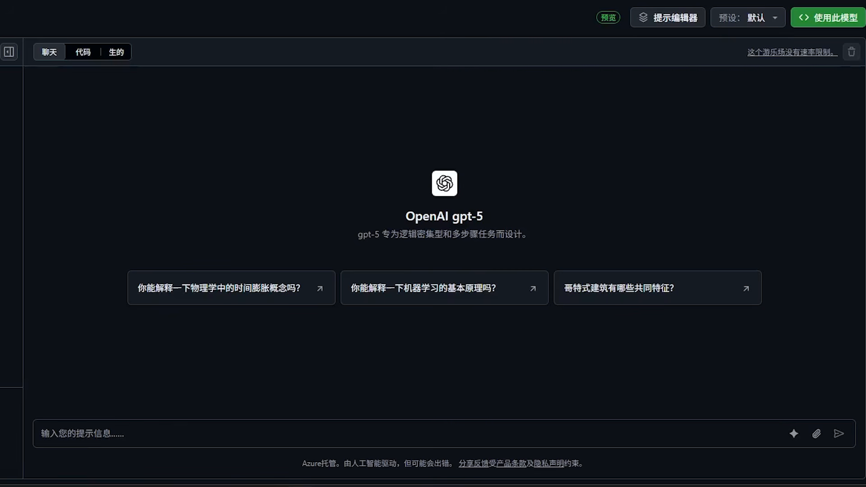
{"action": "left_click", "coordinate": [42, 433]}
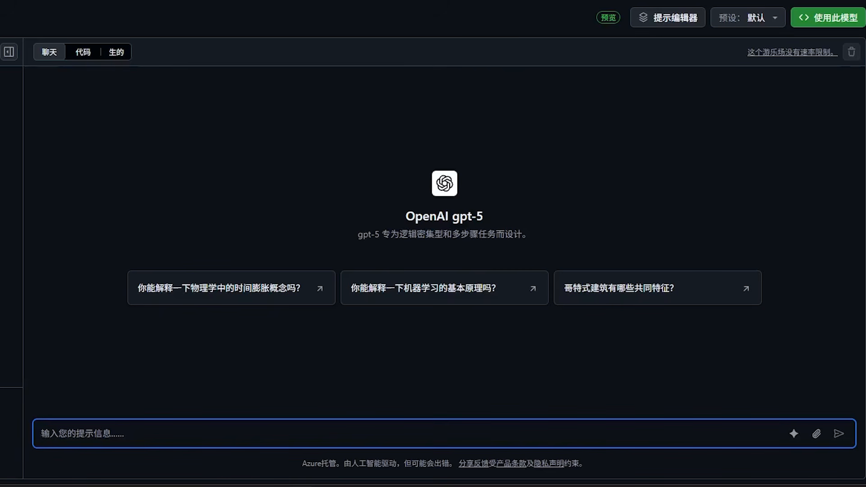
{"action": "left_click", "coordinate": [828, 26]}
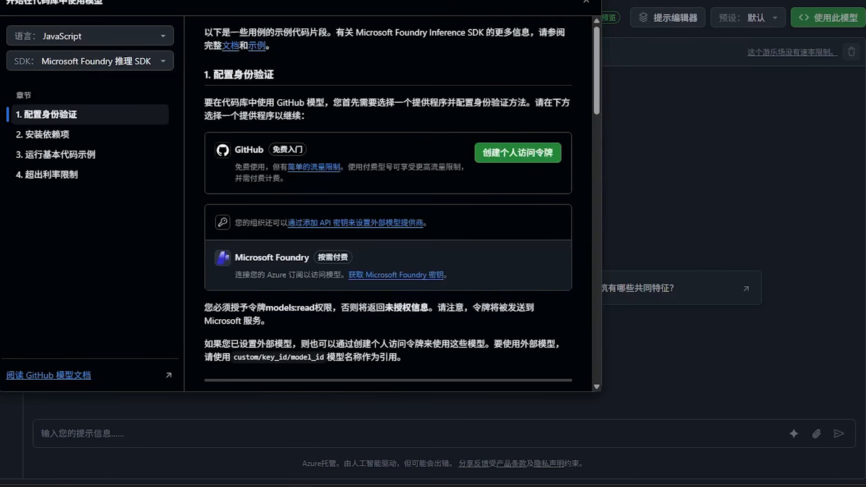
{"action": "left_click_drag", "start_coordinate": [235, 167], "coordinate": [273, 167]}
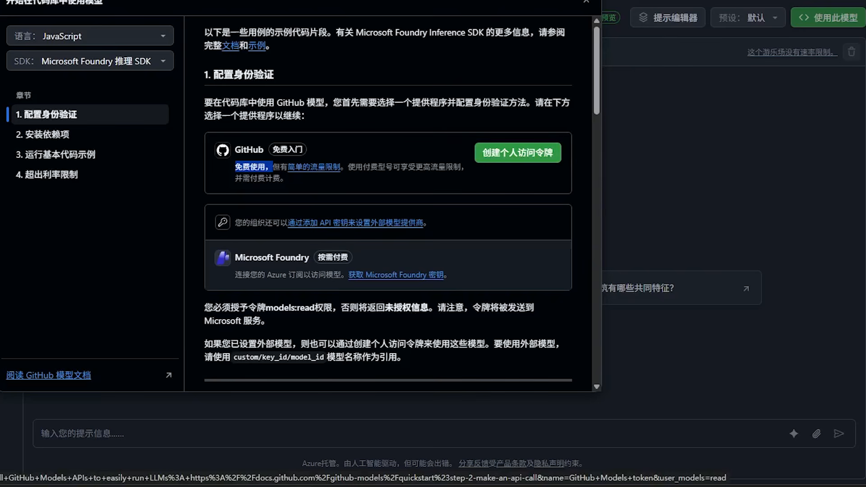
{"action": "left_click", "coordinate": [518, 152]}
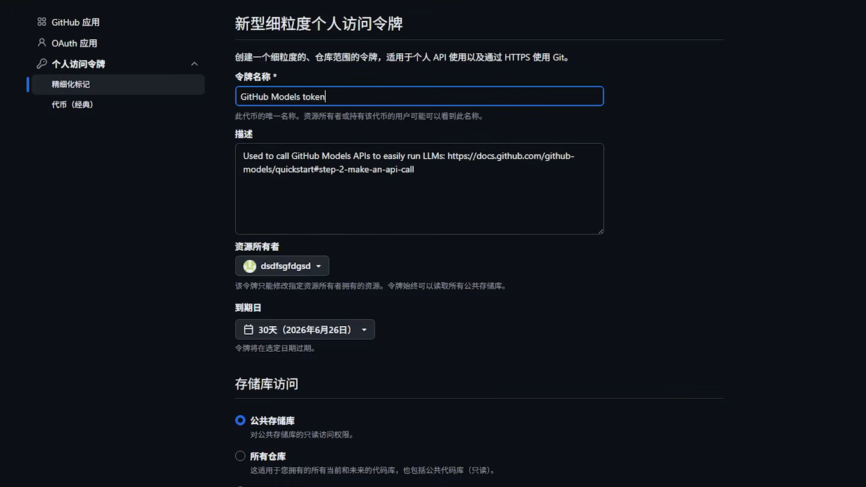
Review the token settings and set the GitHub Models token to have no expiration date.
{"action": "scroll", "coordinate": [434, 243], "scroll_direction": "down", "scroll_amount": 4}
{"action": "scroll", "coordinate": [433, 243], "scroll_direction": "down", "scroll_amount": 5}
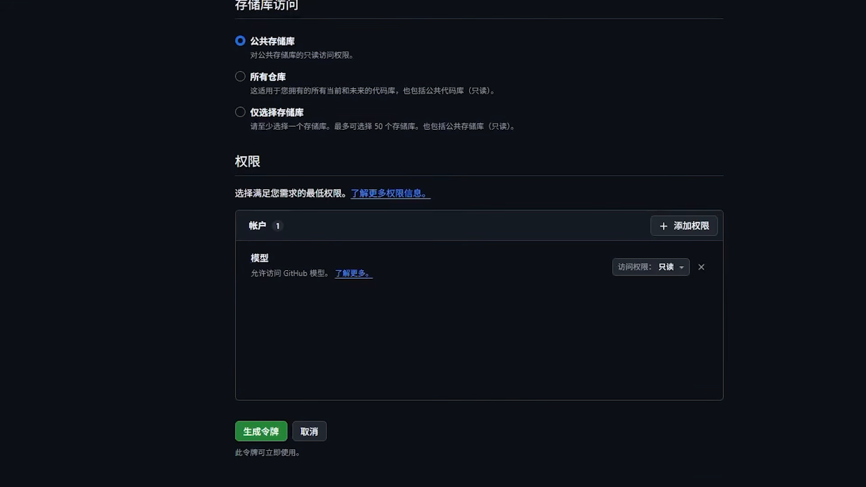
{"action": "scroll", "coordinate": [433, 243], "scroll_direction": "up", "scroll_amount": 8}
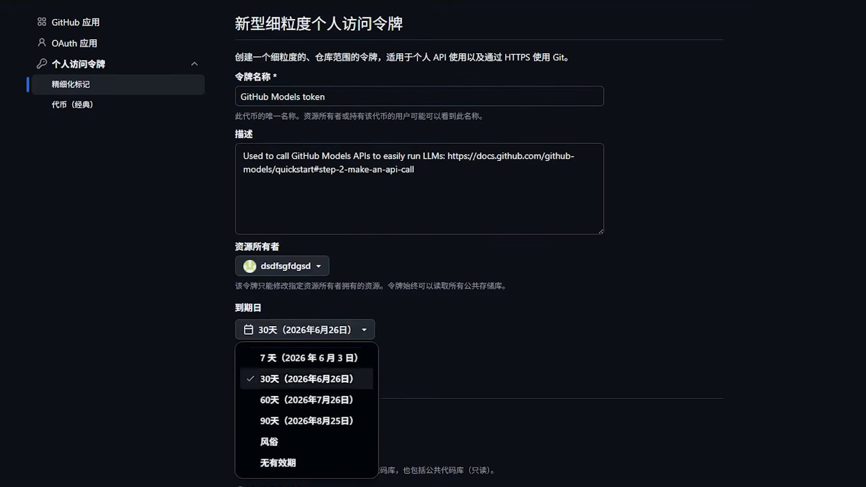
{"action": "left_click", "coordinate": [307, 462]}
{"action": "scroll", "coordinate": [478, 270], "scroll_direction": "down", "scroll_amount": 5}
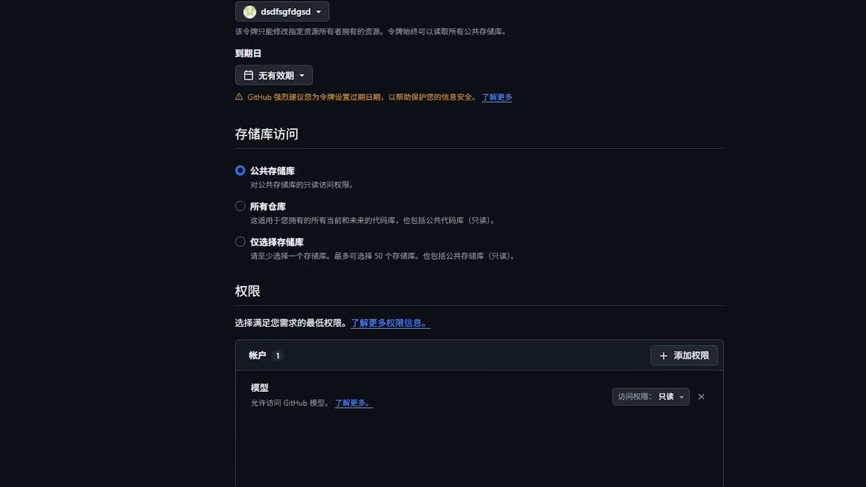
Look through the account permissions that can be added and generate the GitHub Models token without adding any.
{"action": "scroll", "coordinate": [478, 244], "scroll_direction": "down", "scroll_amount": 3}
{"action": "left_click", "coordinate": [685, 226]}
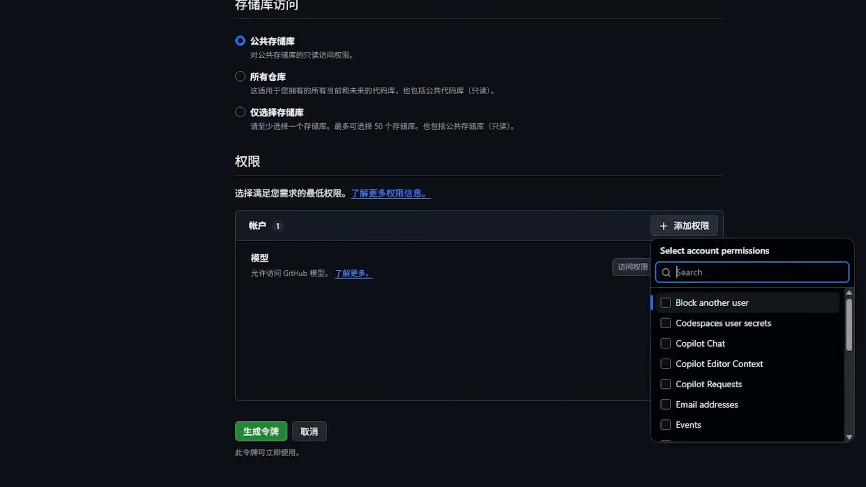
{"action": "scroll", "coordinate": [721, 342], "scroll_direction": "down", "scroll_amount": 5}
{"action": "key", "text": "Escape"}
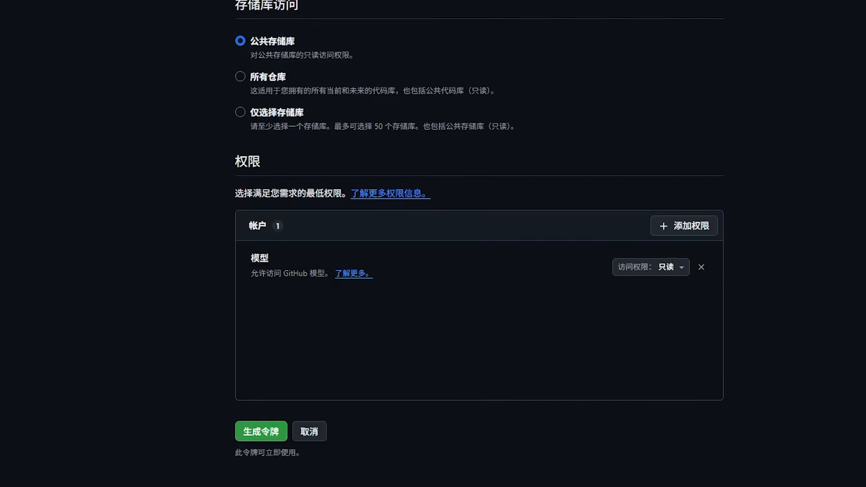
{"action": "left_click", "coordinate": [261, 432]}
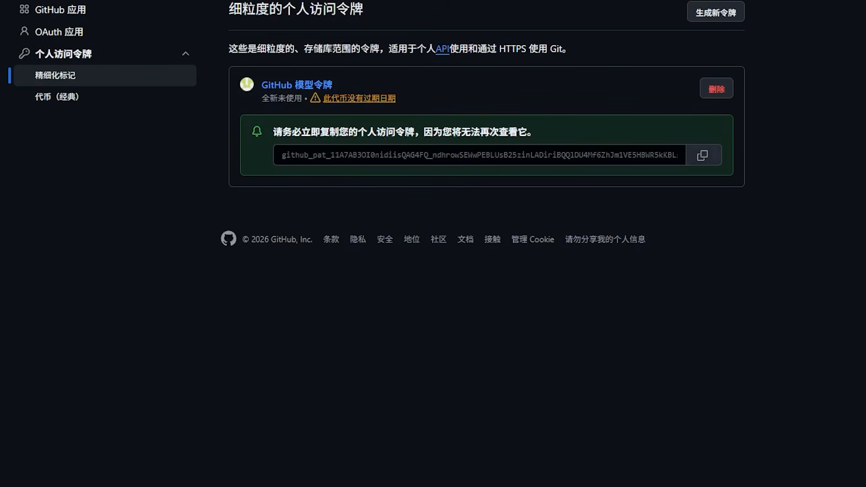
Copy the new GitHub token, paste it under "5: GitHub" in the Notepad text file and save the file.
{"action": "left_click", "coordinate": [702, 155]}
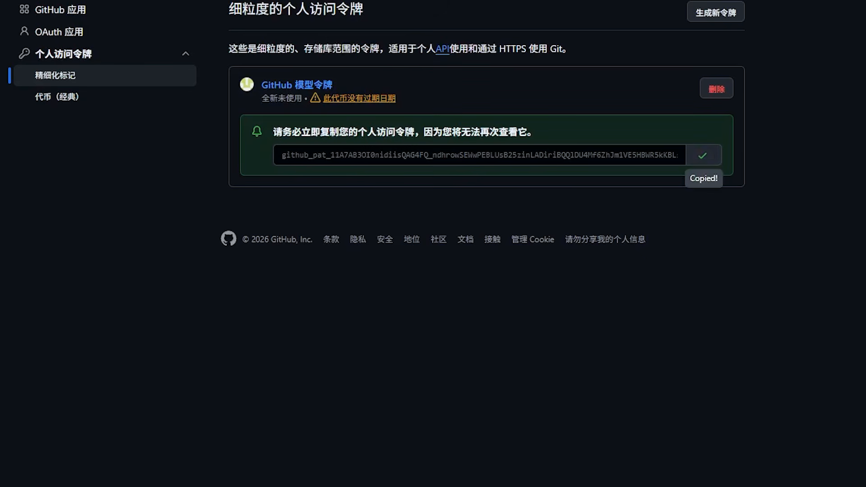
{"action": "key", "text": "alt+Tab"}
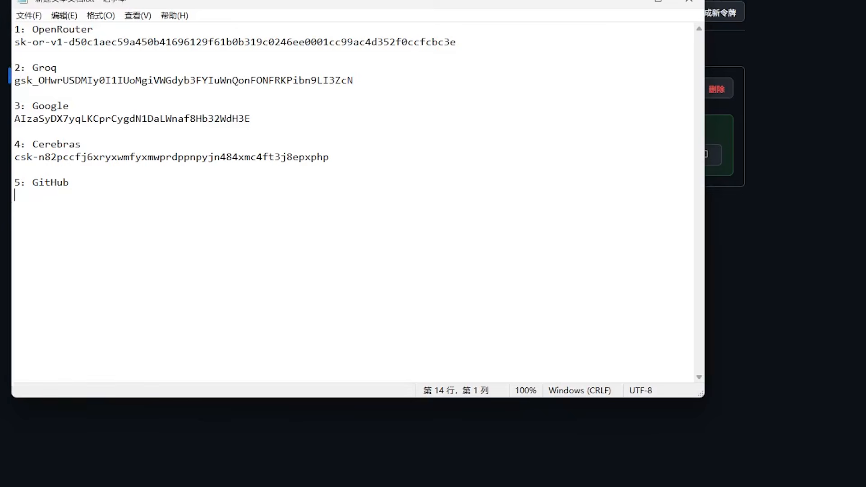
{"action": "key", "text": "ctrl+v"}
{"action": "key", "text": "alt+f"}
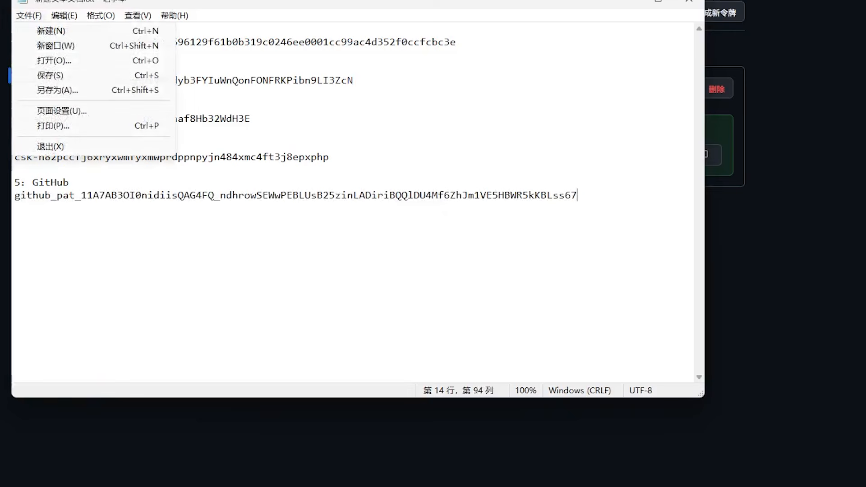
{"action": "key", "text": "Down"}
{"action": "key", "text": "Down"}
{"action": "key", "text": "Down"}
{"action": "key", "text": "Return"}
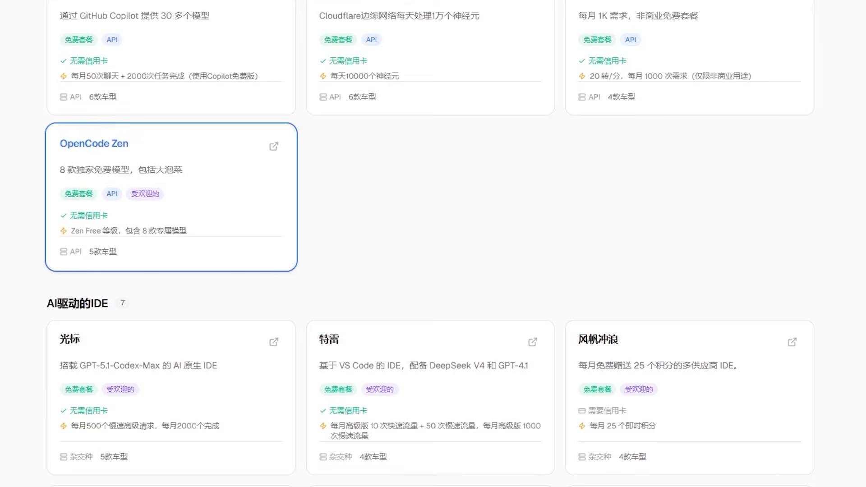
Review the OpenCode Zen provider details and the background and usage sections of its documentation.
{"action": "left_click", "coordinate": [172, 194]}
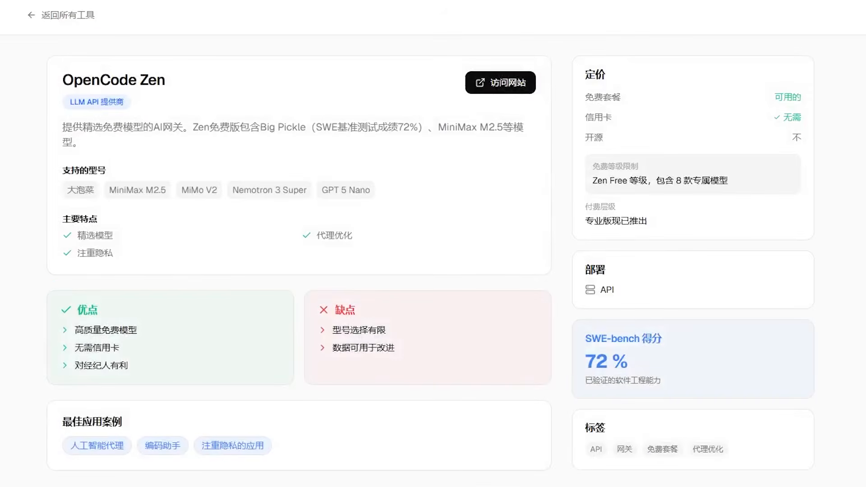
{"action": "scroll", "coordinate": [433, 243], "scroll_direction": "down", "scroll_amount": 4}
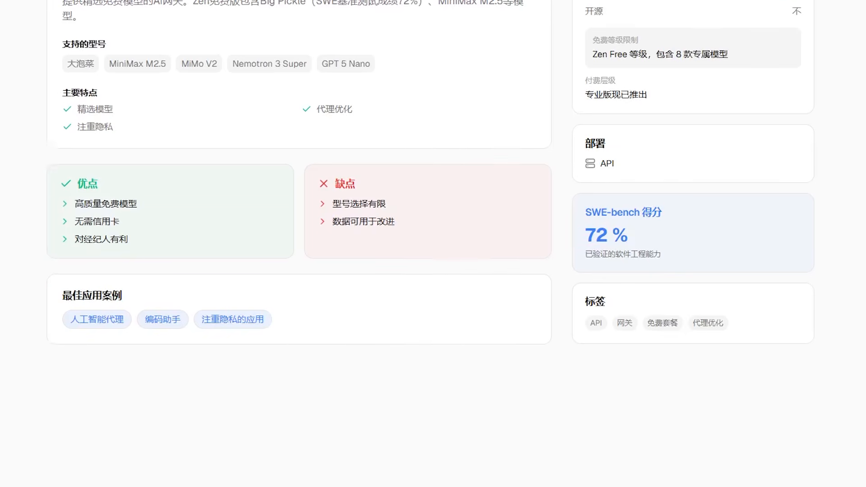
{"action": "scroll", "coordinate": [433, 244], "scroll_direction": "up", "scroll_amount": 4}
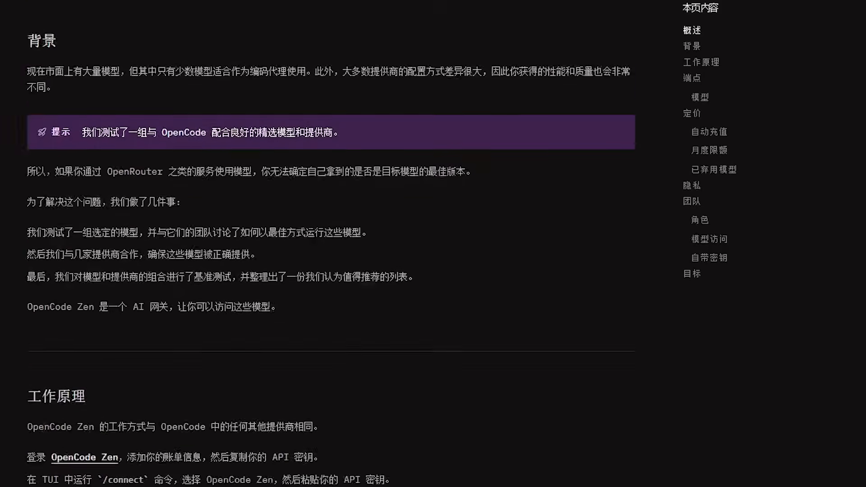
{"action": "scroll", "coordinate": [88, 122], "scroll_direction": "down", "scroll_amount": 6}
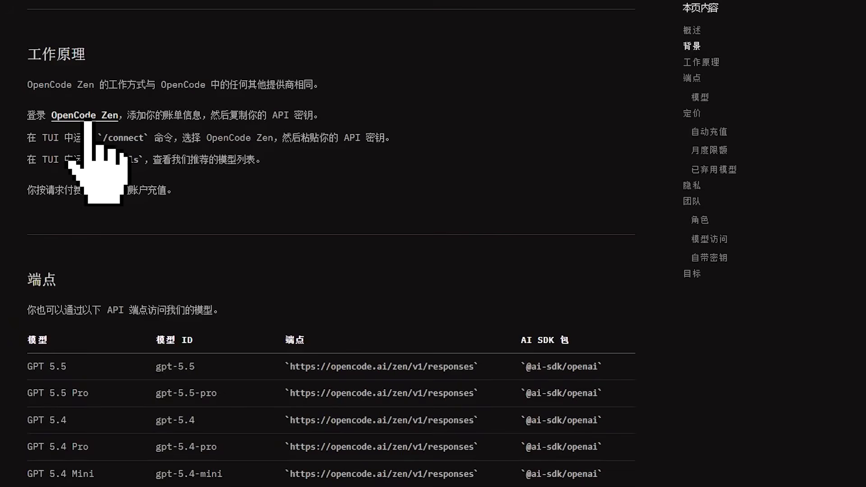
Go to the OpenCode Zen workspace's API keys page and create an API key named OpenCode Zen.
{"action": "left_click", "coordinate": [88, 121]}
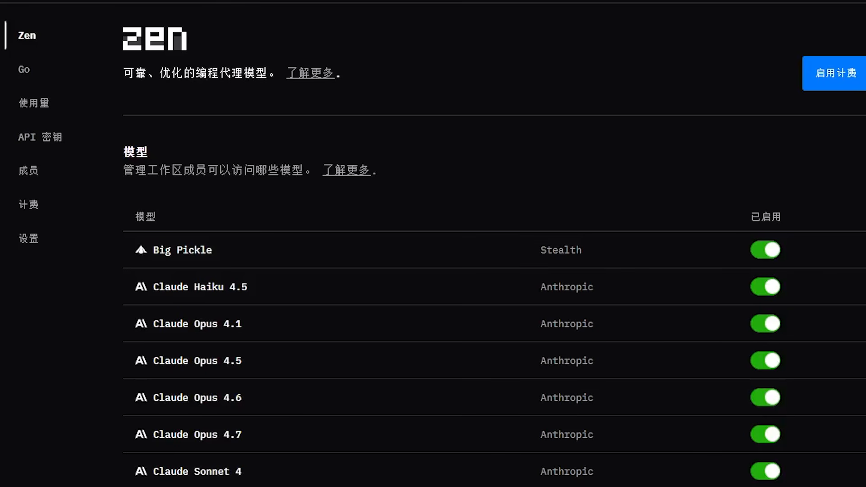
{"action": "left_click", "coordinate": [41, 137]}
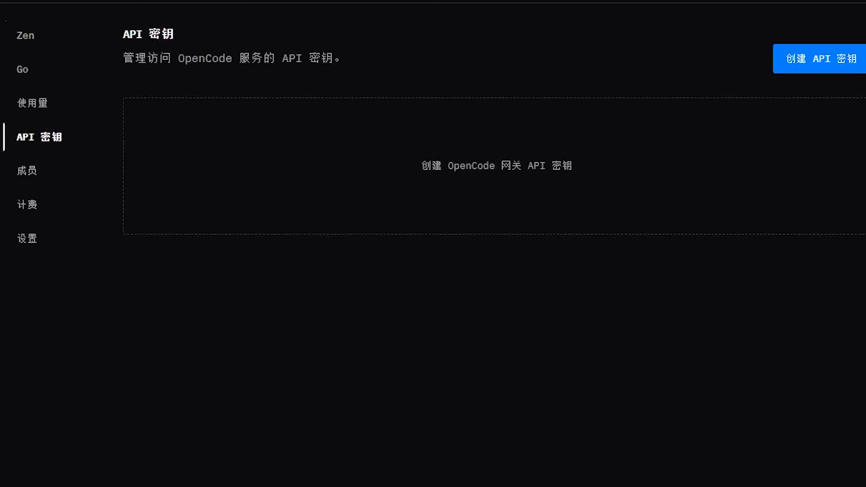
{"action": "left_click", "coordinate": [821, 59]}
{"action": "type", "text": "OpenCode Zen"}
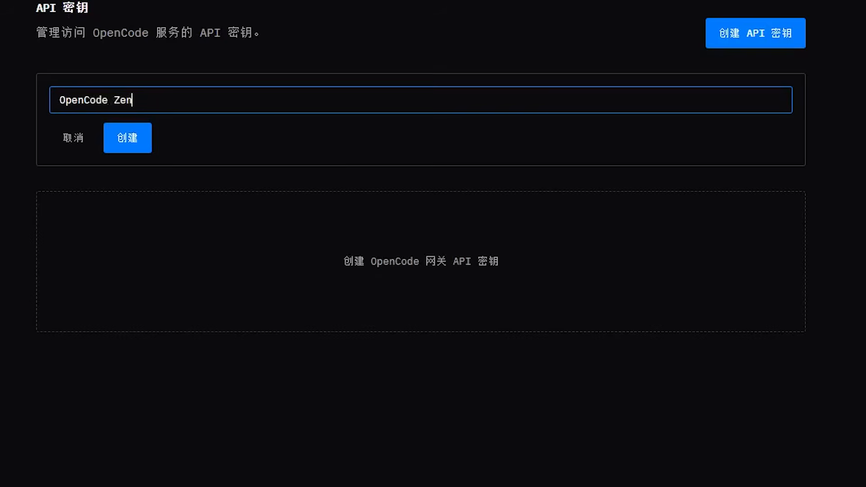
{"action": "left_click", "coordinate": [128, 137]}
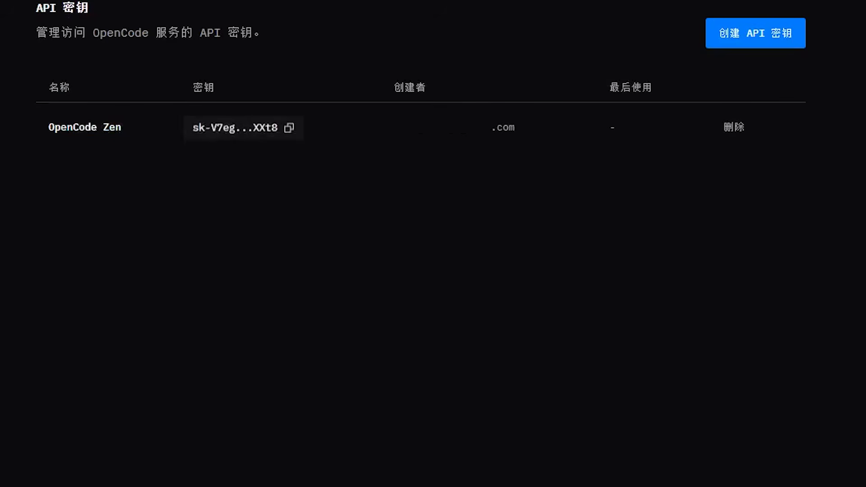
Copy the OpenCode Zen API key, paste it under "6: OpenCode Zen" in the Notepad text file and save the file.
{"action": "left_click", "coordinate": [289, 127]}
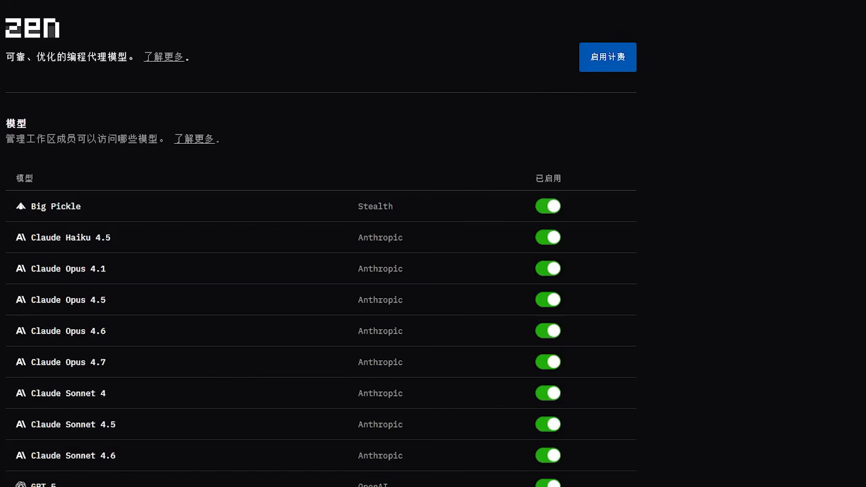
{"action": "left_click", "coordinate": [608, 57]}
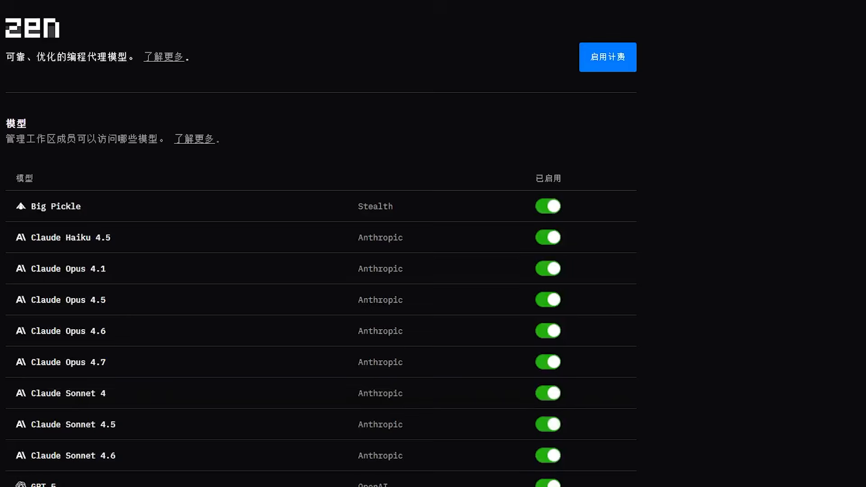
{"action": "key", "text": "alt+Tab"}
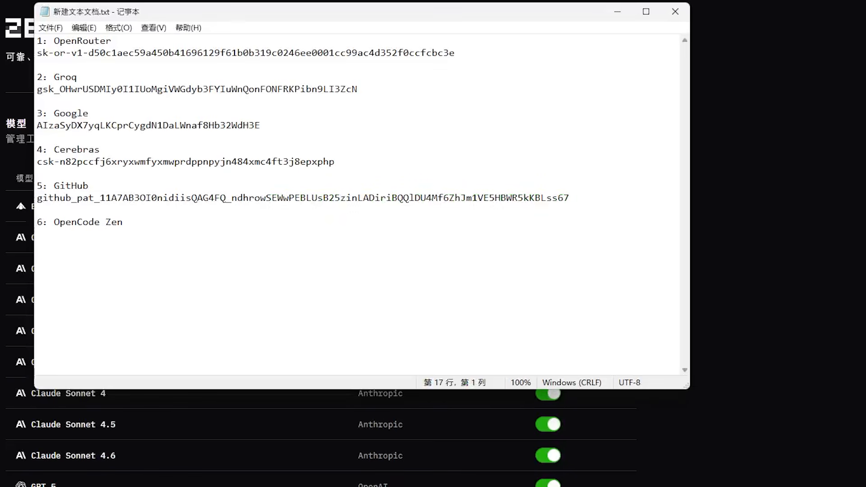
{"action": "key", "text": "ctrl+v"}
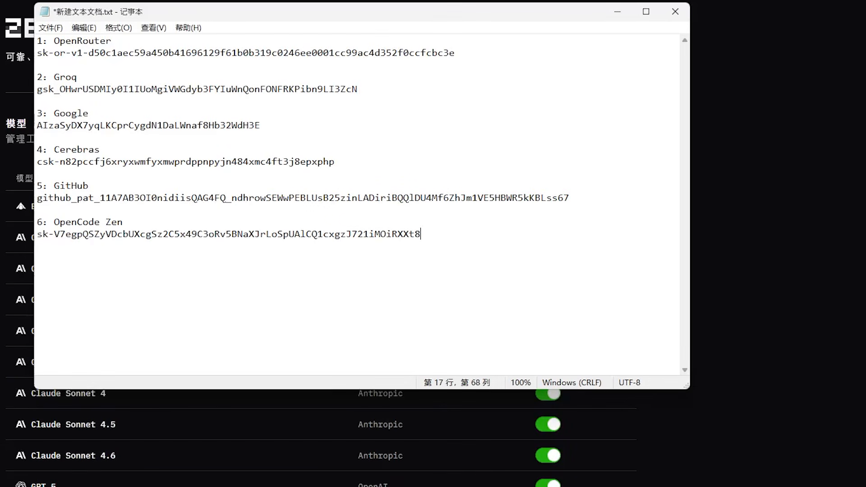
{"action": "key", "text": "alt+f"}
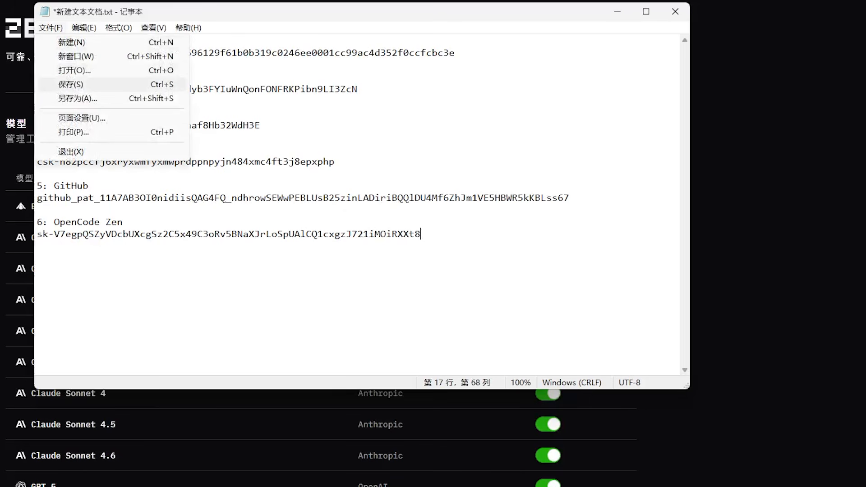
{"action": "key", "text": "s"}
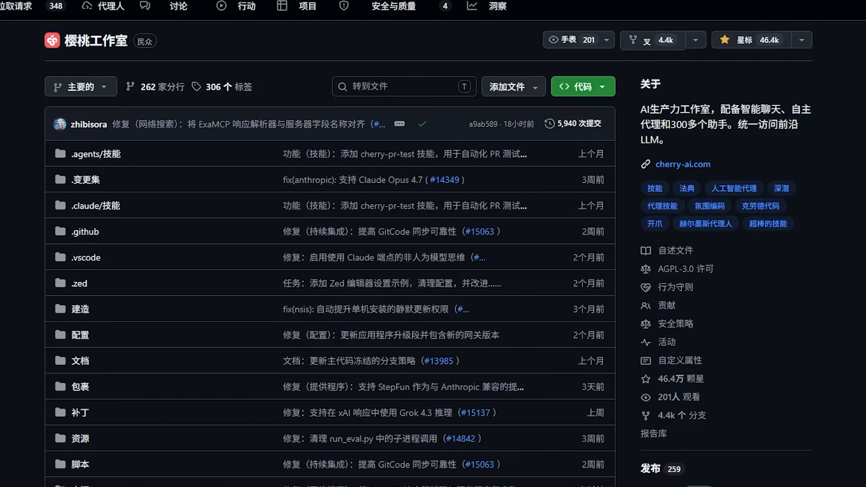
Review the Cherry Studio GitHub repository's files and README and the v1.9.6 release notes.
{"action": "scroll", "coordinate": [329, 271], "scroll_direction": "down", "scroll_amount": 20}
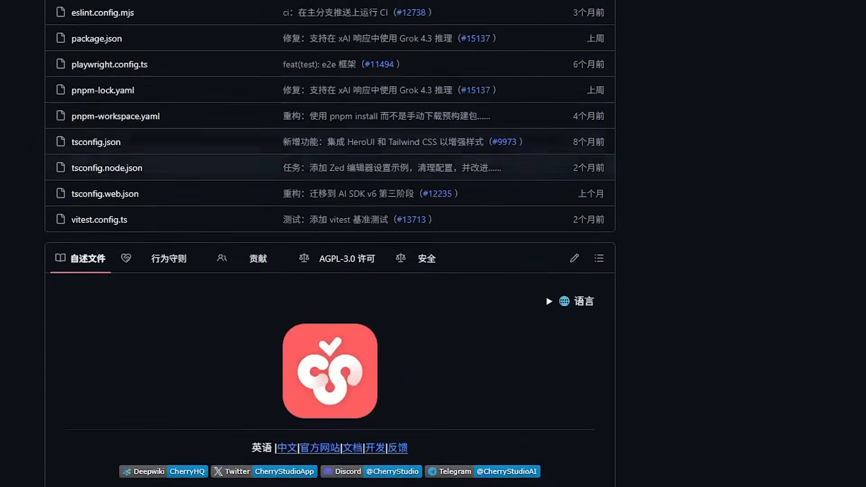
{"action": "scroll", "coordinate": [329, 271], "scroll_direction": "down", "scroll_amount": 20}
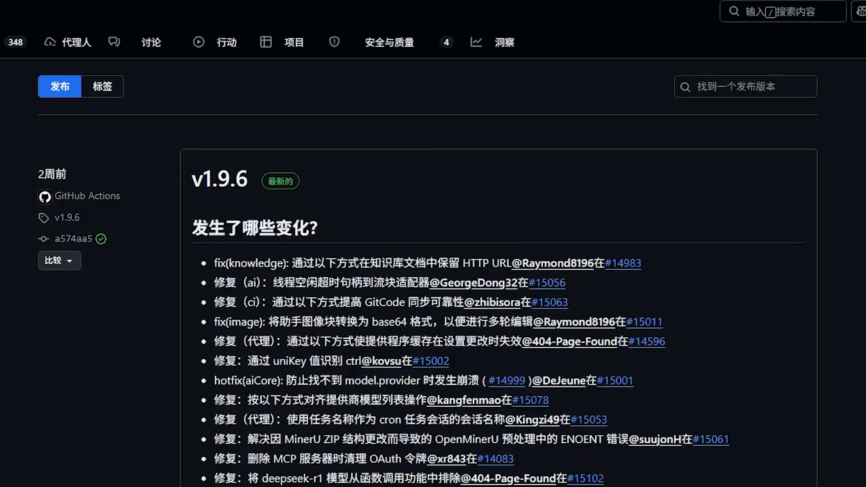
{"action": "scroll", "coordinate": [433, 244], "scroll_direction": "down", "scroll_amount": 10}
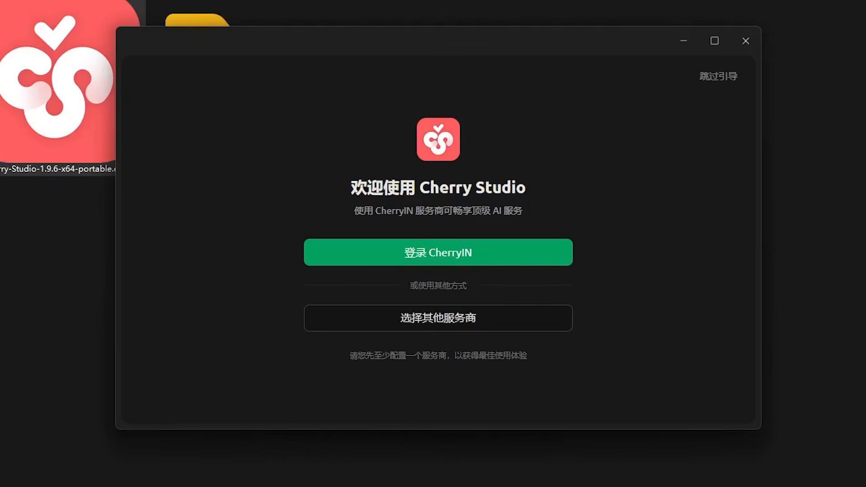
Switch to Cherry Studio, skip the welcome guide and browse the model service providers in the settings.
{"action": "left_click", "coordinate": [722, 77]}
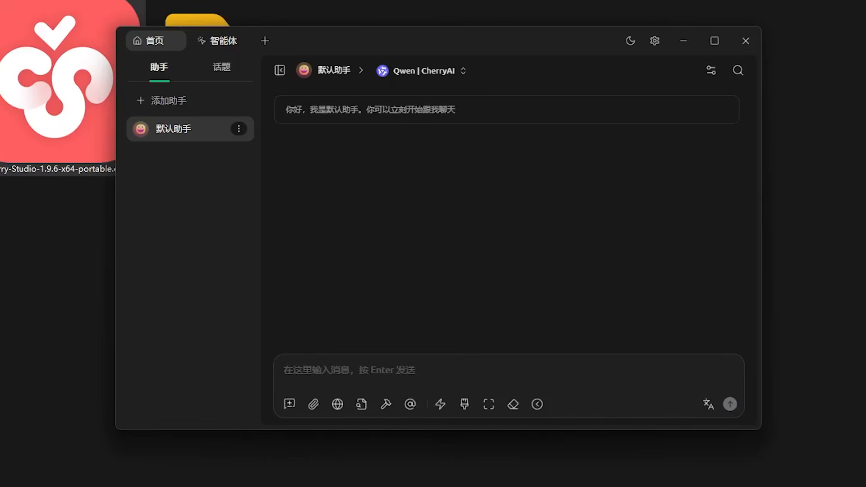
{"action": "left_click", "coordinate": [655, 43]}
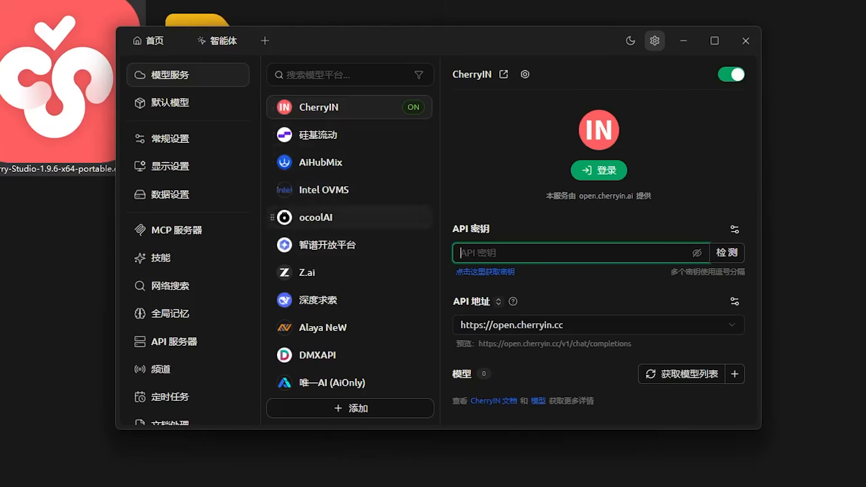
{"action": "scroll", "coordinate": [349, 274], "scroll_direction": "down", "scroll_amount": 3}
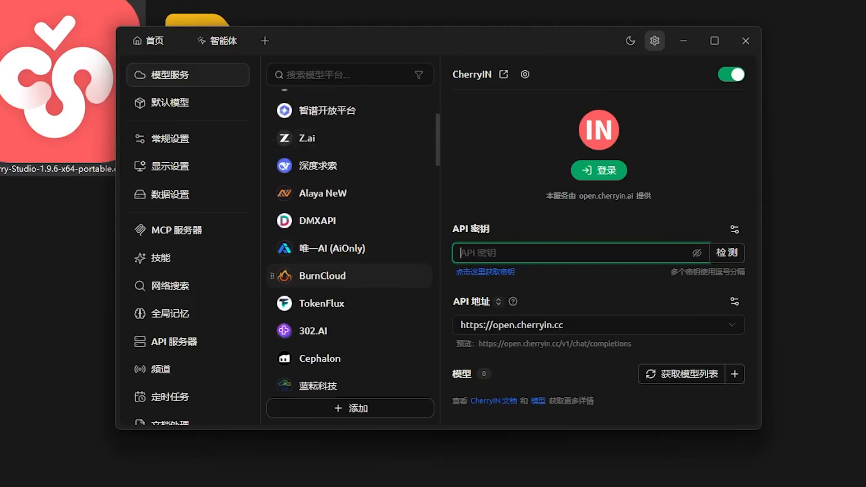
{"action": "scroll", "coordinate": [349, 212], "scroll_direction": "down", "scroll_amount": 5}
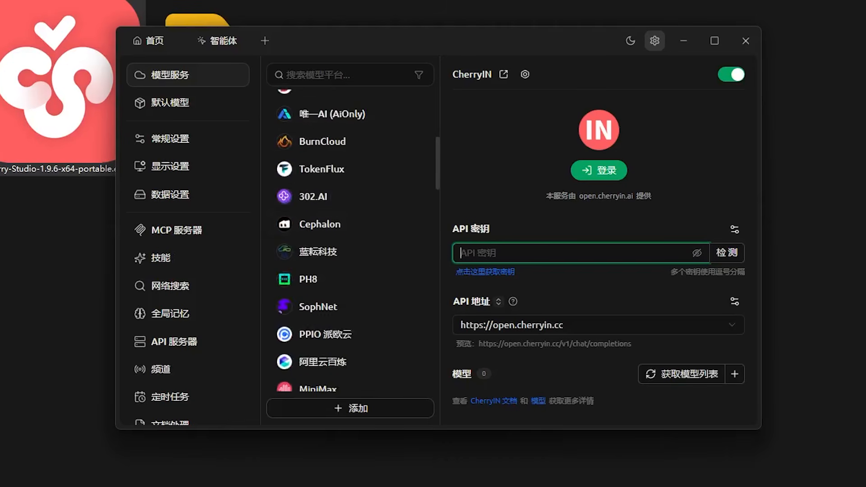
{"action": "scroll", "coordinate": [350, 212], "scroll_direction": "down", "scroll_amount": 4}
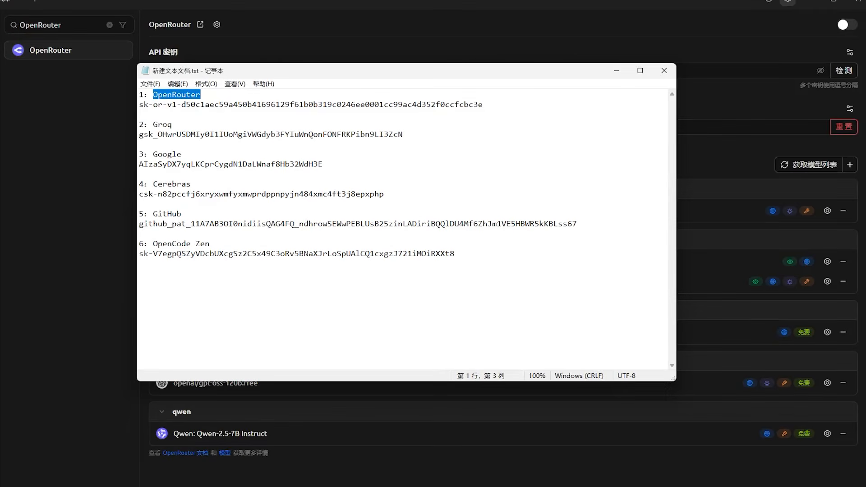
Copy the OpenRouter API key from the Notepad text file and paste it as the OpenRouter provider's API key.
{"action": "left_click_drag", "start_coordinate": [483, 105], "coordinate": [140, 104]}
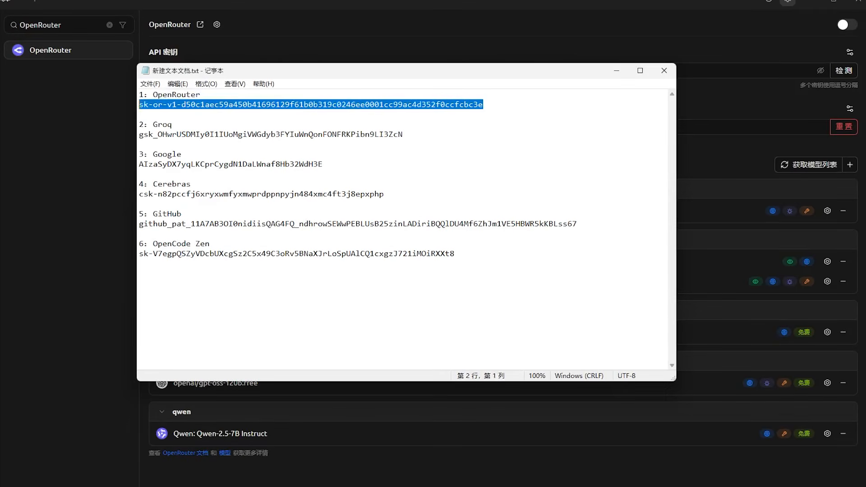
{"action": "left_click", "coordinate": [616, 70]}
{"action": "left_click", "coordinate": [564, 71]}
{"action": "key", "text": "ctrl+v"}
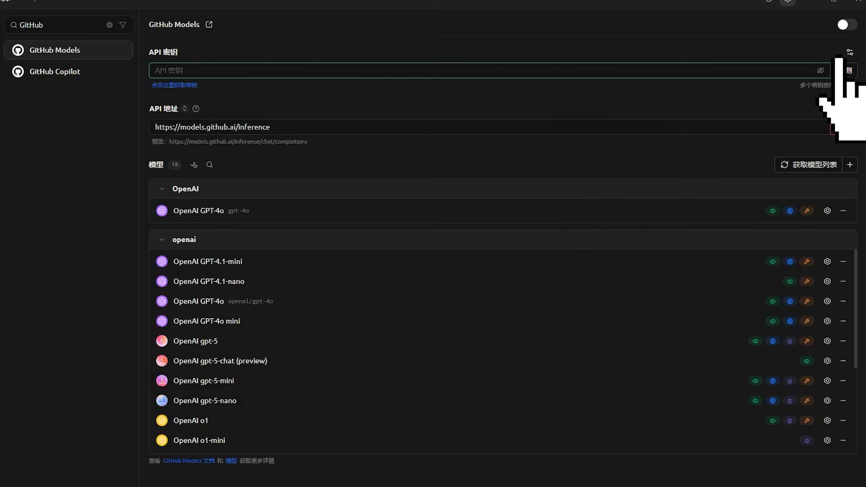
Paste the GitHub token as the GitHub Models API key, check the connection and enable the provider.
{"action": "key", "text": "ctrl+v"}
{"action": "left_click", "coordinate": [840, 68]}
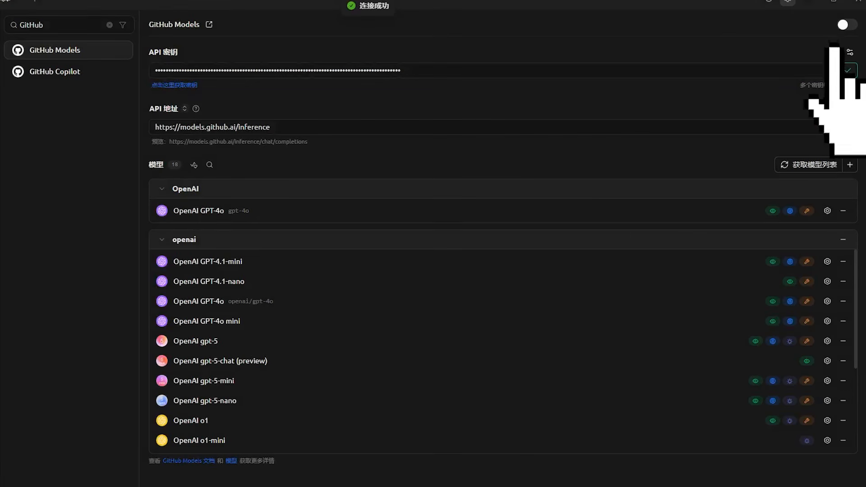
{"action": "left_click", "coordinate": [839, 28]}
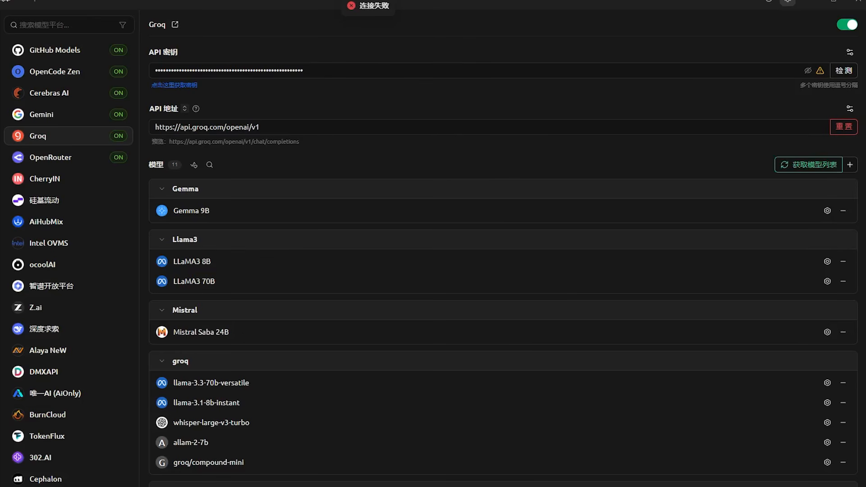
Fetch the Groq model list and review its models by reasoning, vision, web, free and tool categories.
{"action": "left_click", "coordinate": [808, 164]}
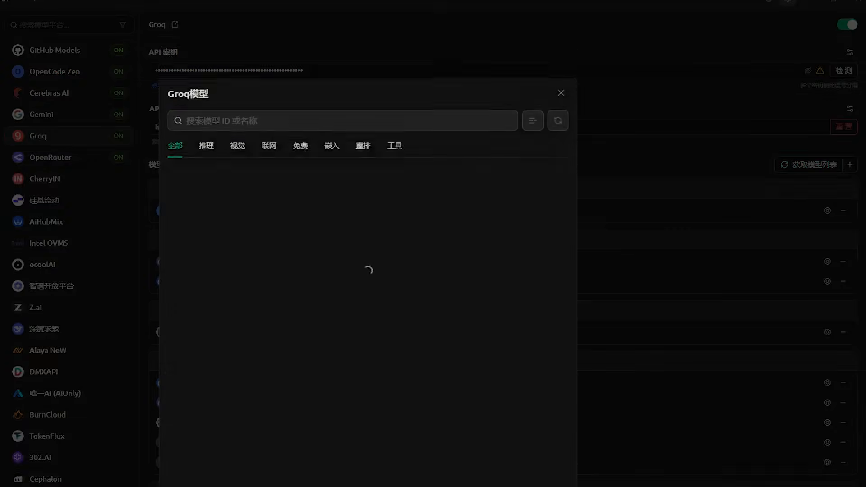
{"action": "left_click", "coordinate": [558, 89]}
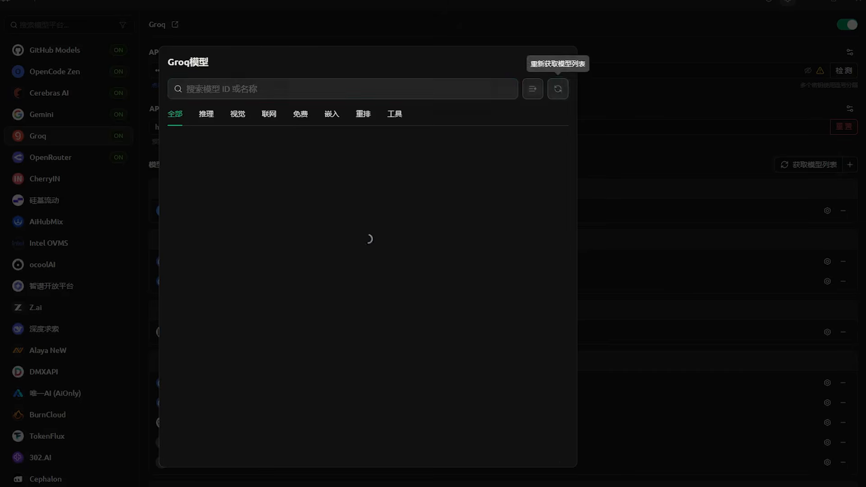
{"action": "scroll", "coordinate": [363, 298], "scroll_direction": "down", "scroll_amount": 10}
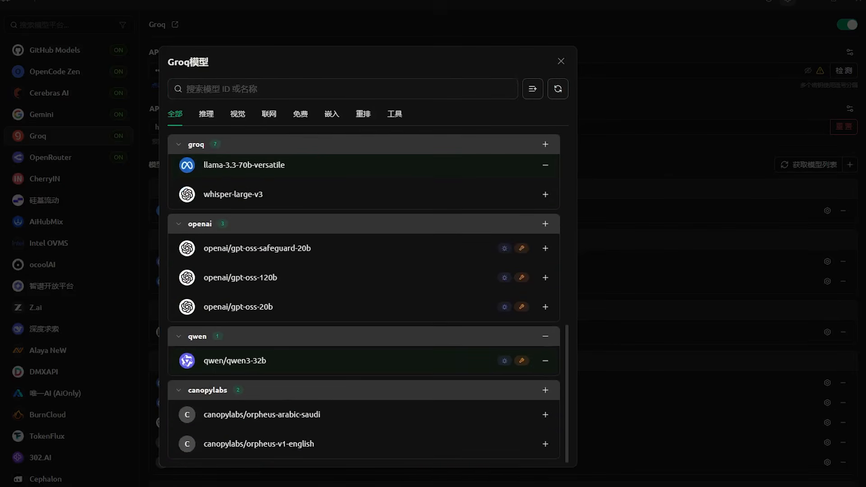
{"action": "left_click", "coordinate": [206, 114]}
{"action": "left_click", "coordinate": [238, 114]}
{"action": "left_click", "coordinate": [269, 114]}
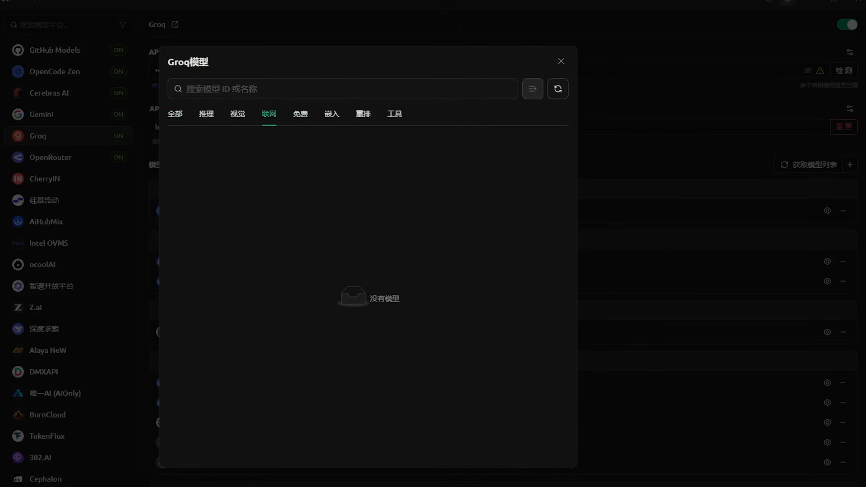
{"action": "left_click", "coordinate": [300, 114]}
{"action": "left_click", "coordinate": [395, 114]}
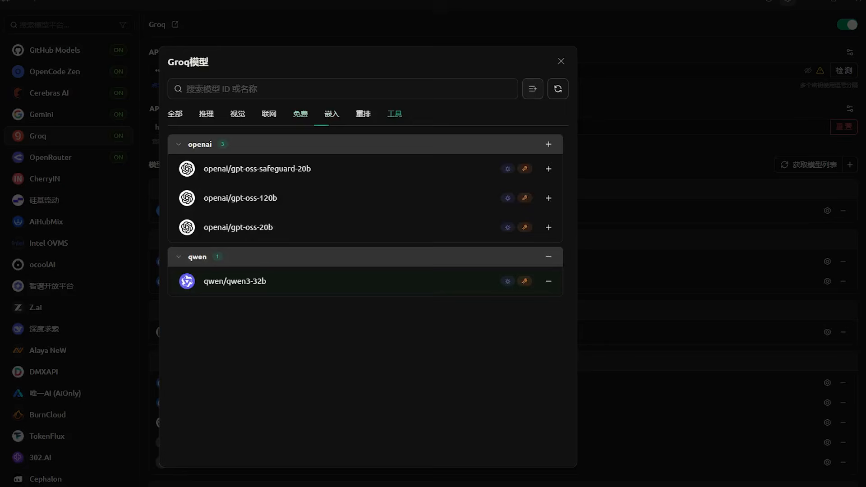
{"action": "left_click", "coordinate": [175, 115]}
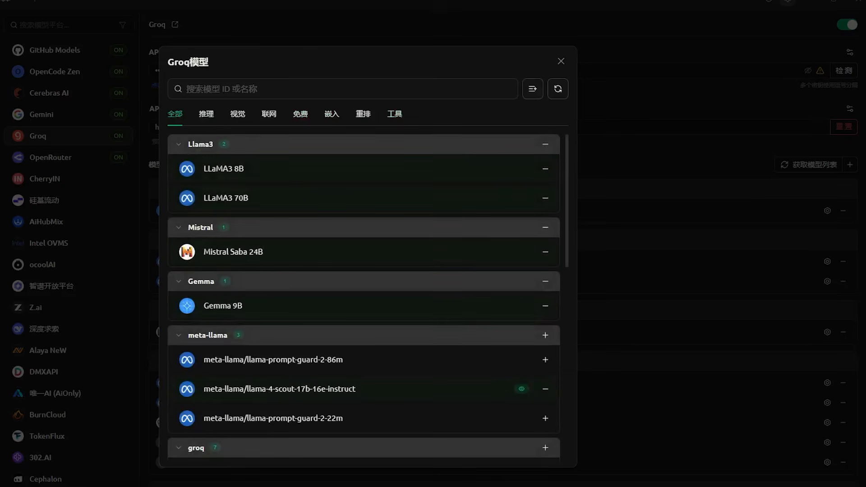
{"action": "scroll", "coordinate": [364, 293], "scroll_direction": "down", "scroll_amount": 5}
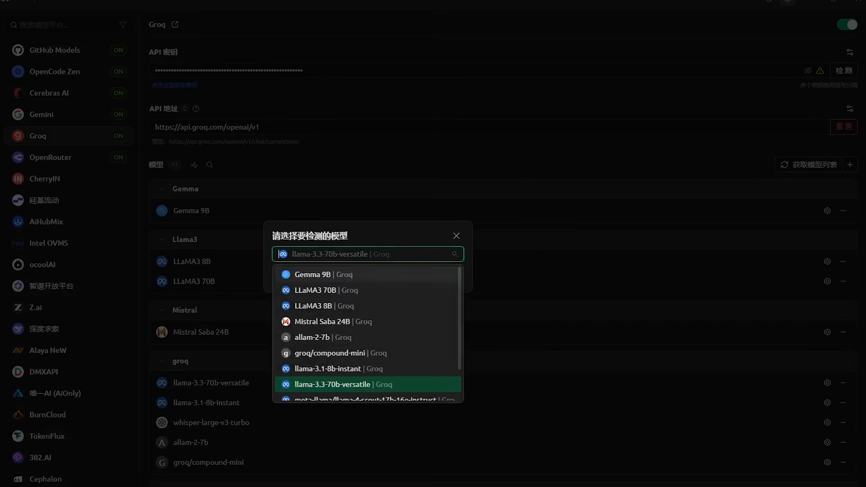
Run the Groq connection check with the llama-3.3-70b-versatile model.
{"action": "left_click", "coordinate": [343, 384]}
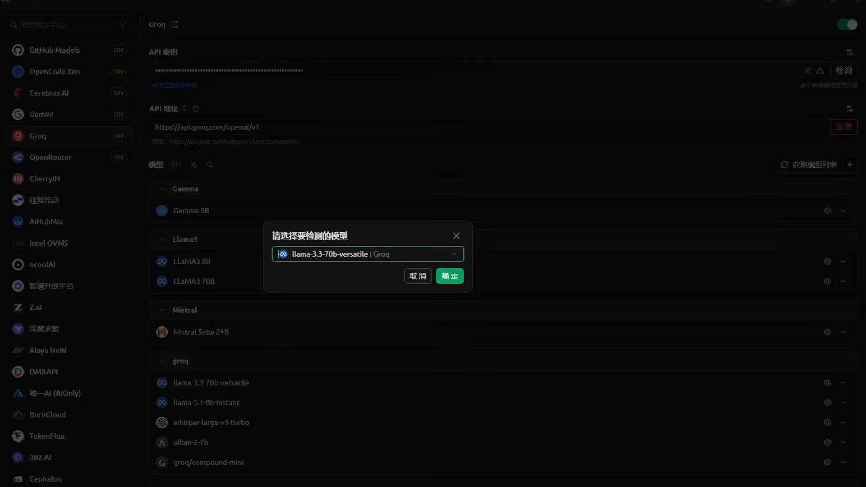
{"action": "key", "text": "Return"}
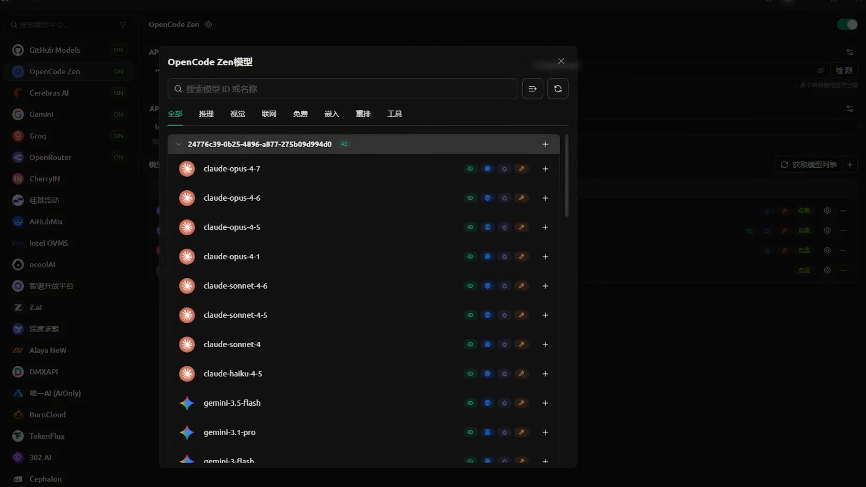
Look through the models offered by the OpenCode Zen provider.
{"action": "scroll", "coordinate": [364, 297], "scroll_direction": "down", "scroll_amount": 15}
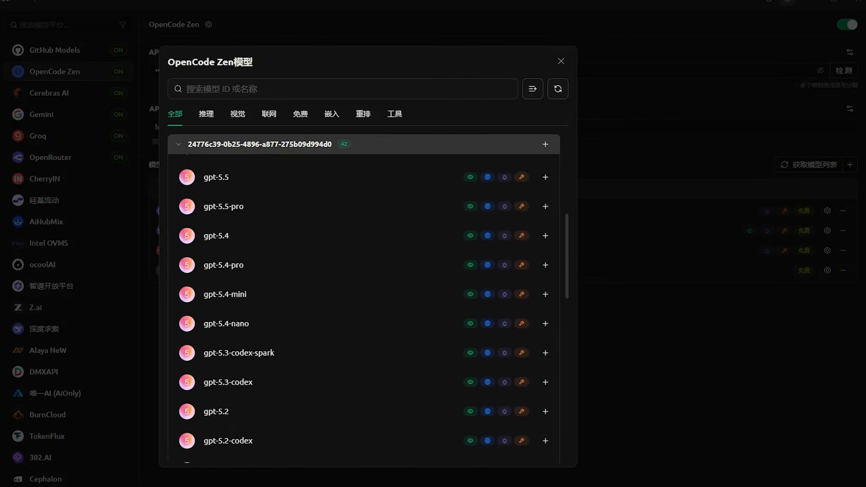
{"action": "scroll", "coordinate": [363, 298], "scroll_direction": "down", "scroll_amount": 4}
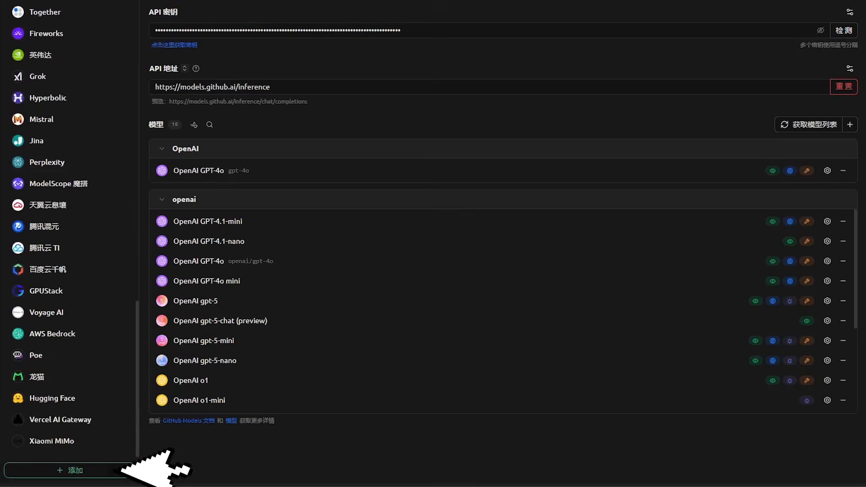
Add a custom provider named OpenCode Zen with the provider type OpenAI.
{"action": "left_click", "coordinate": [121, 469]}
{"action": "left_click", "coordinate": [368, 230]}
{"action": "type", "text": "OpenCode Zen"}
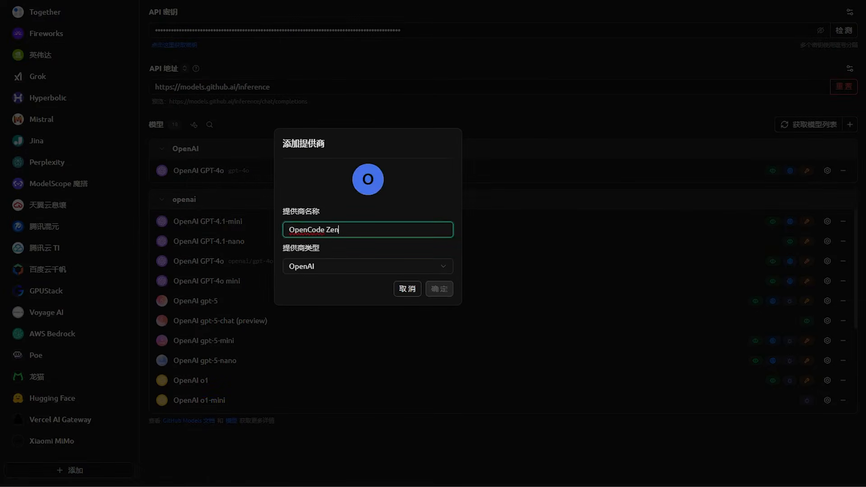
{"action": "left_click", "coordinate": [369, 266]}
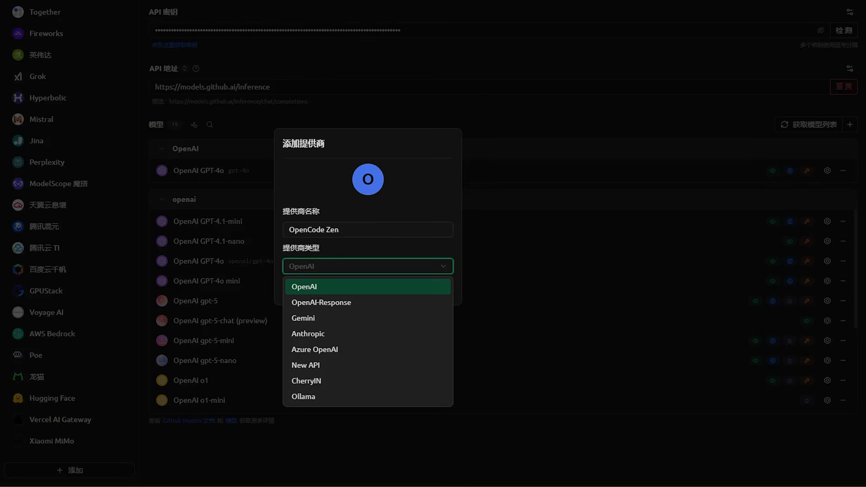
{"action": "left_click", "coordinate": [334, 287]}
{"action": "left_click", "coordinate": [334, 289]}
{"action": "left_click", "coordinate": [439, 289]}
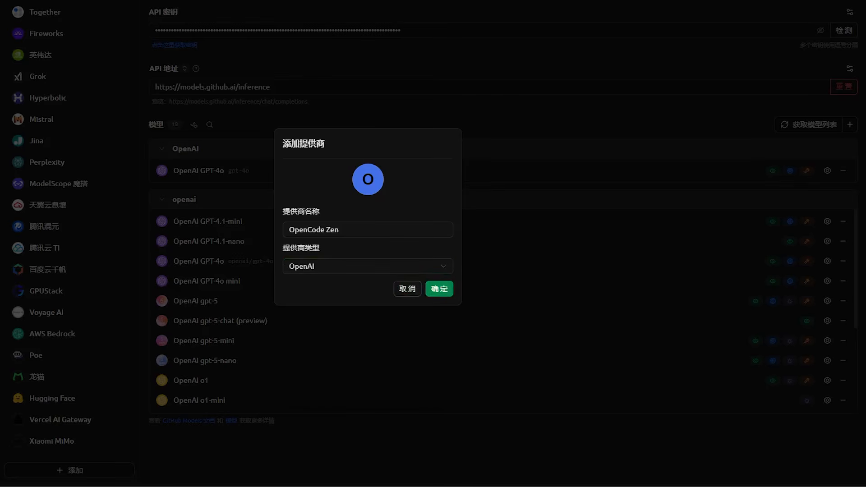
{"action": "key", "text": "ctrl+v"}
{"action": "left_click", "coordinate": [490, 87]}
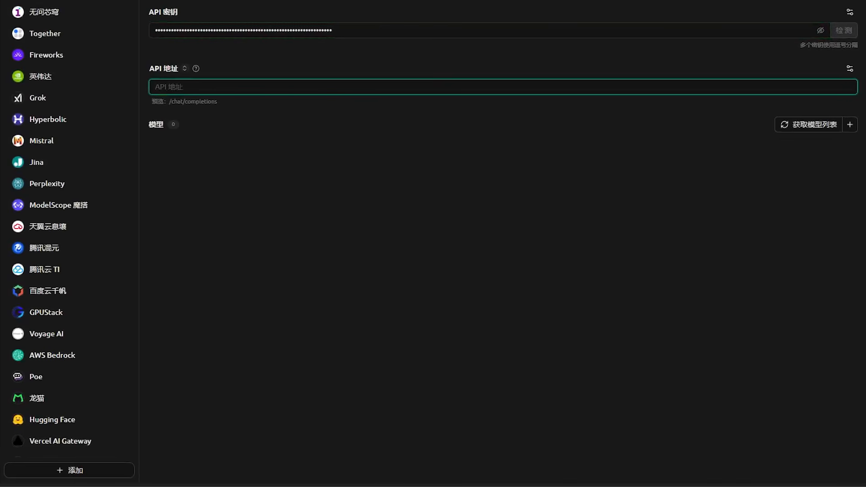
{"action": "key", "text": "ctrl+v"}
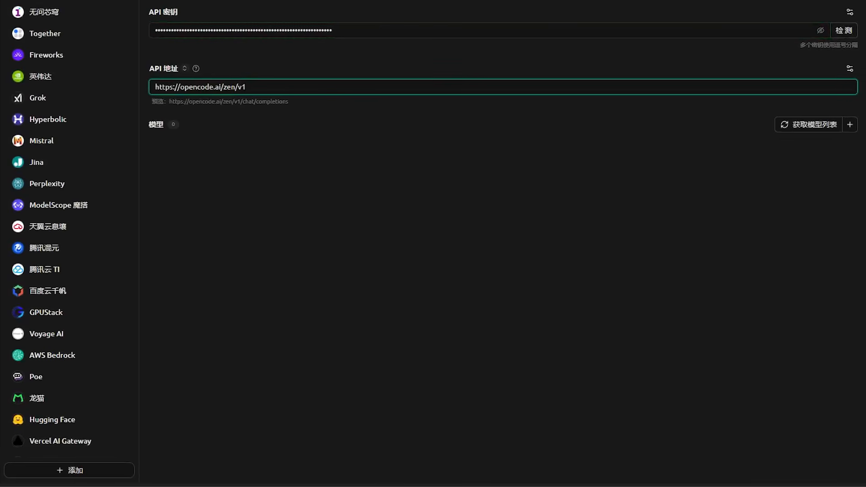
{"action": "left_click", "coordinate": [501, 190]}
{"action": "left_click", "coordinate": [810, 125]}
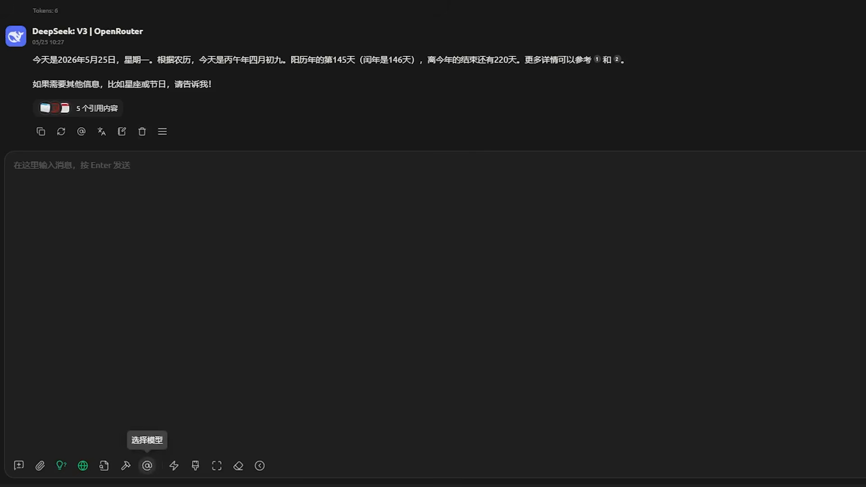
Select CherryAI Qwen, Cerebras Qwen 3 235B A22B Instruct and OpenRouter Google: Gemini 2.5 Flash Preview to answer the next chat message.
{"action": "left_click", "coordinate": [147, 465]}
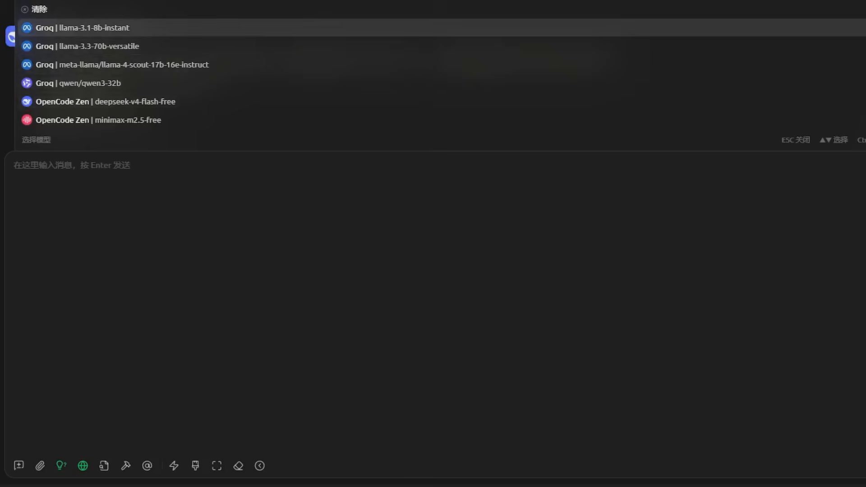
{"action": "key", "text": "Down"}
{"action": "key", "text": "Down"}
{"action": "key", "text": "Down"}
{"action": "key", "text": "Down"}
{"action": "key", "text": "Down"}
{"action": "key", "text": "Down"}
{"action": "key", "text": "Down"}
{"action": "scroll", "coordinate": [433, 79], "scroll_direction": "down", "scroll_amount": 6}
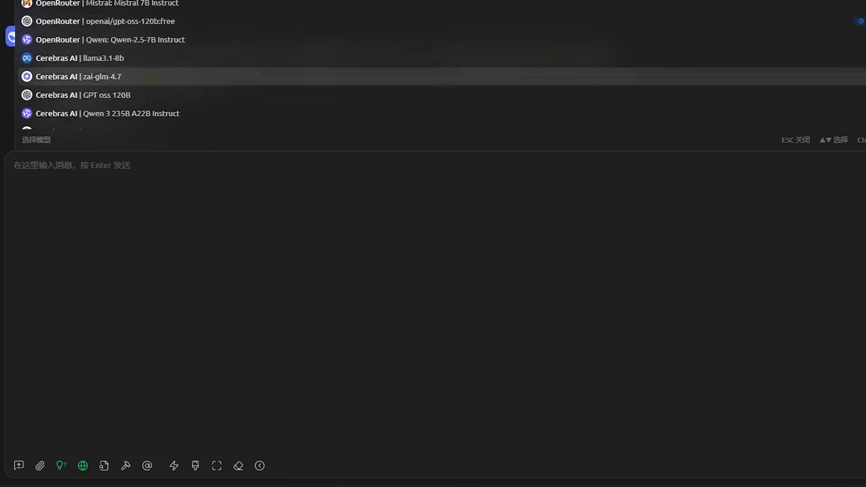
{"action": "left_click", "coordinate": [433, 101]}
{"action": "left_click", "coordinate": [433, 47]}
{"action": "scroll", "coordinate": [434, 36], "scroll_direction": "up", "scroll_amount": 4}
{"action": "left_click", "coordinate": [433, 36]}
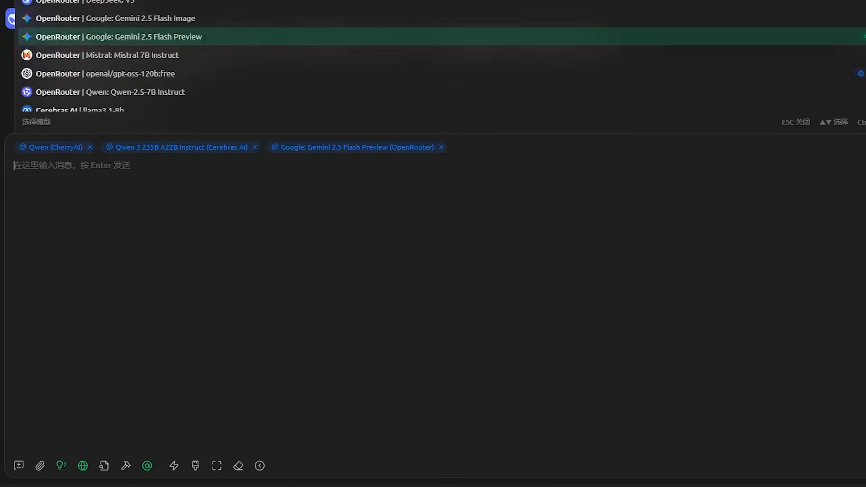
Add Gemini 2.5 Flash Image, OpenCode Zen deepseek-v4-flash-free and Groq llama-3.3-70b-versatile to the chat's selected models, then close the model list.
{"action": "scroll", "coordinate": [433, 30], "scroll_direction": "up", "scroll_amount": 5}
{"action": "left_click", "coordinate": [433, 29]}
{"action": "scroll", "coordinate": [433, 32], "scroll_direction": "up", "scroll_amount": 4}
{"action": "left_click", "coordinate": [433, 33]}
{"action": "scroll", "coordinate": [433, 31], "scroll_direction": "up", "scroll_amount": 1}
{"action": "left_click", "coordinate": [433, 28]}
{"action": "scroll", "coordinate": [433, 63], "scroll_direction": "down", "scroll_amount": 8}
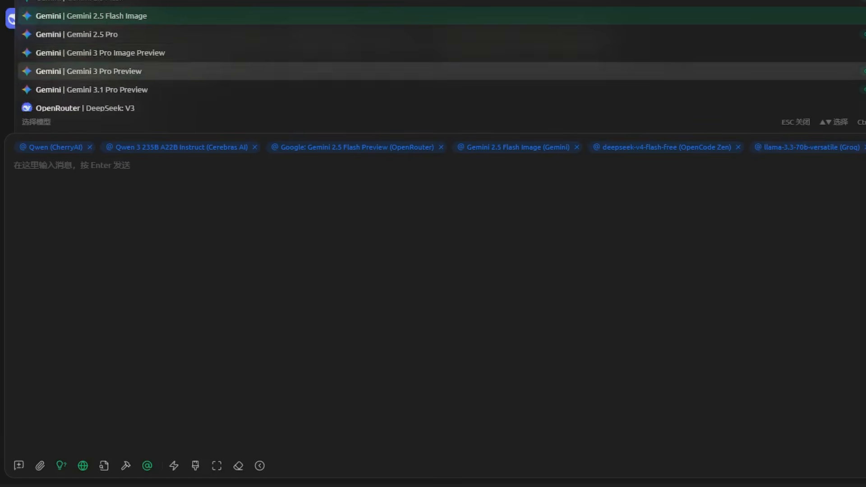
{"action": "scroll", "coordinate": [433, 64], "scroll_direction": "down", "scroll_amount": 3}
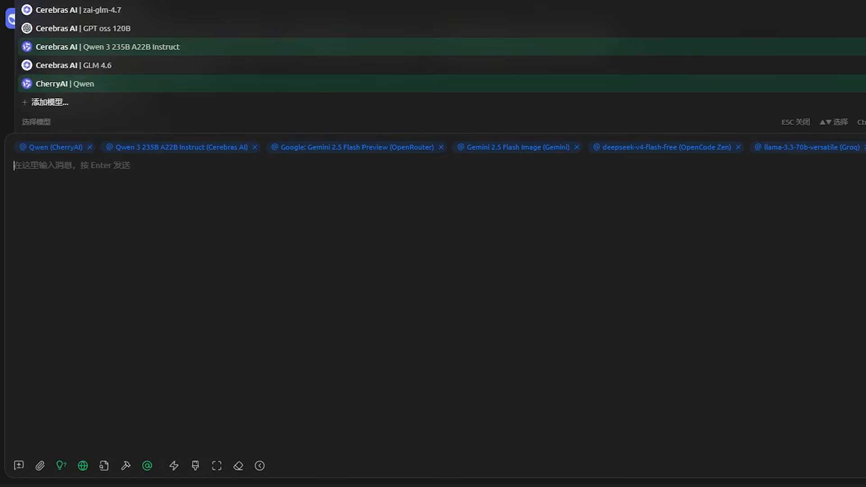
{"action": "key", "text": "Escape"}
Send the selected models the prompt "帮我写一份 2026 年下半年的跨境电商 TikTok 引流方案，要求具体到每天的步骤".
{"action": "type", "text": "帮我写一份 2026 年下半年的跨境电商 TikTok 引流方案，要求具体到每天的步骤"}
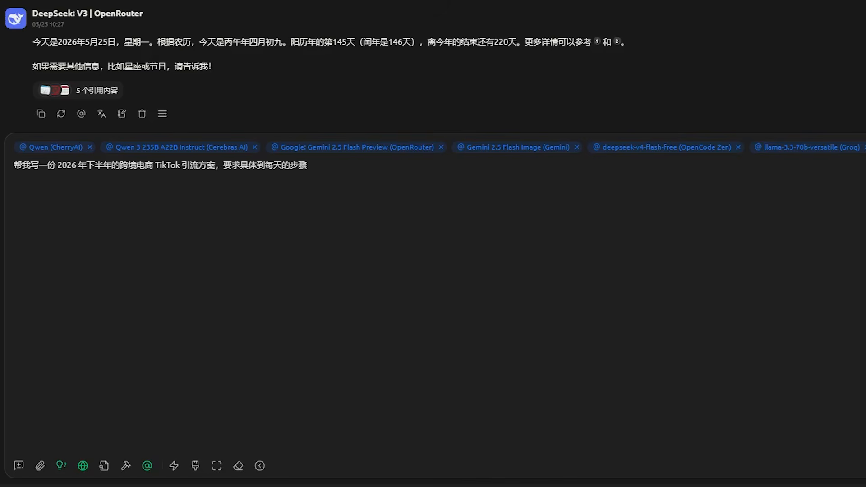
{"action": "key", "text": "Return"}
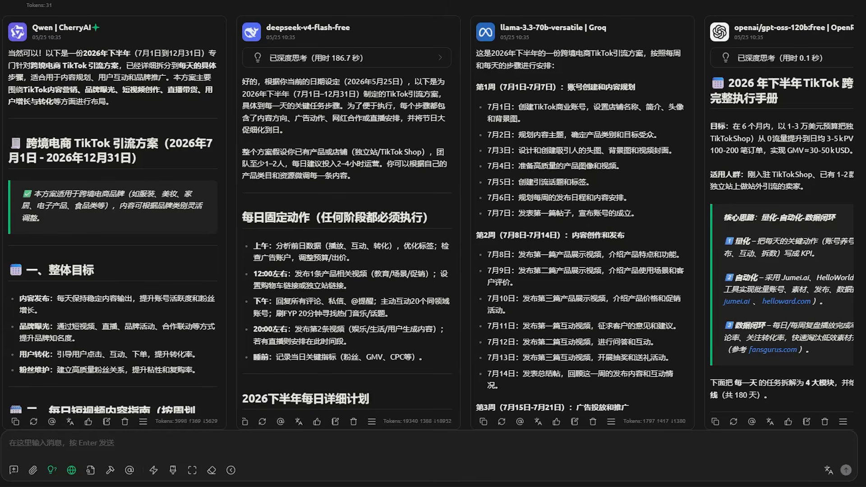
Read through the CherryAI Qwen and openai/gpt-oss-120b:free replies, and open the list of sources cited by gpt-oss-120b.
{"action": "left_click_drag", "start_coordinate": [194, 143], "coordinate": [137, 158]}
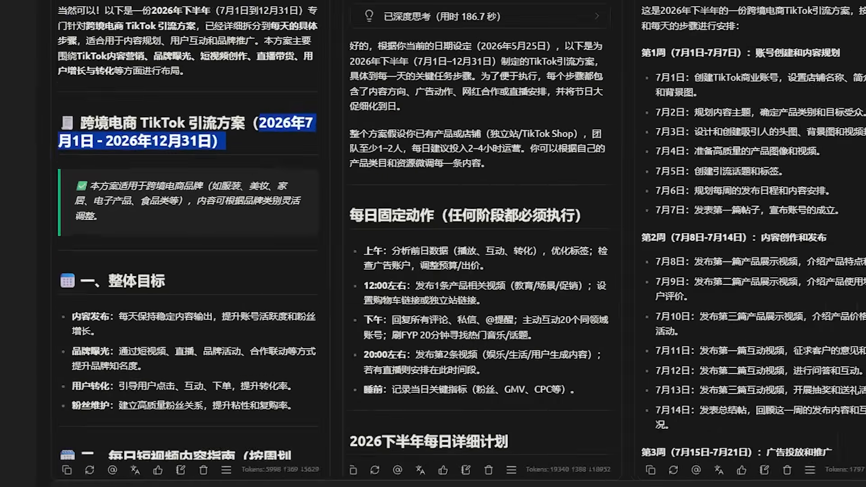
{"action": "scroll", "coordinate": [137, 159], "scroll_direction": "down", "scroll_amount": 8}
{"action": "scroll", "coordinate": [243, 244], "scroll_direction": "down", "scroll_amount": 15}
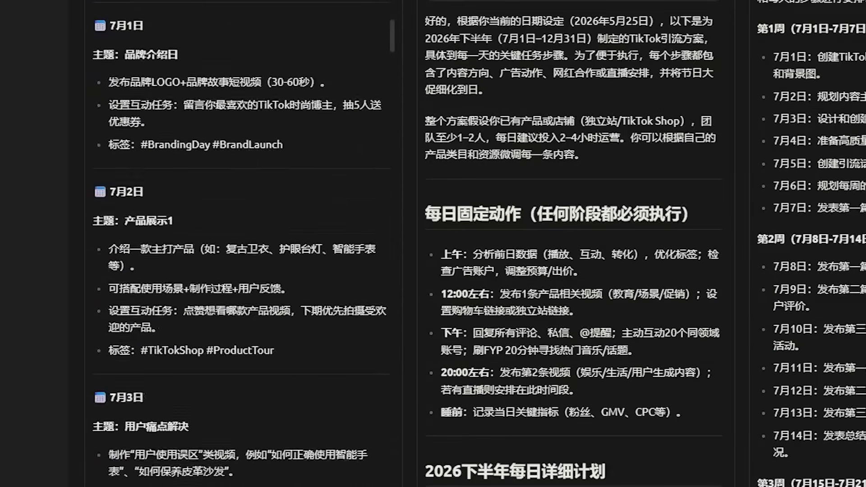
{"action": "scroll", "coordinate": [243, 244], "scroll_direction": "down", "scroll_amount": 5}
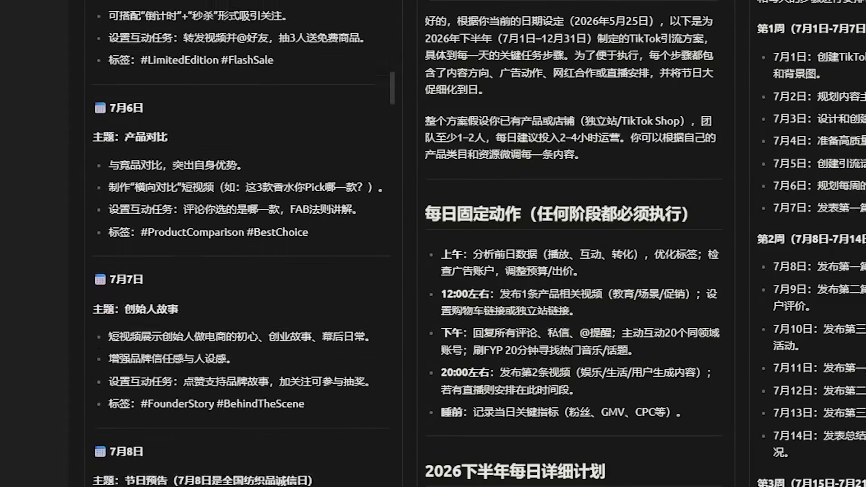
{"action": "scroll", "coordinate": [783, 244], "scroll_direction": "down", "scroll_amount": 12}
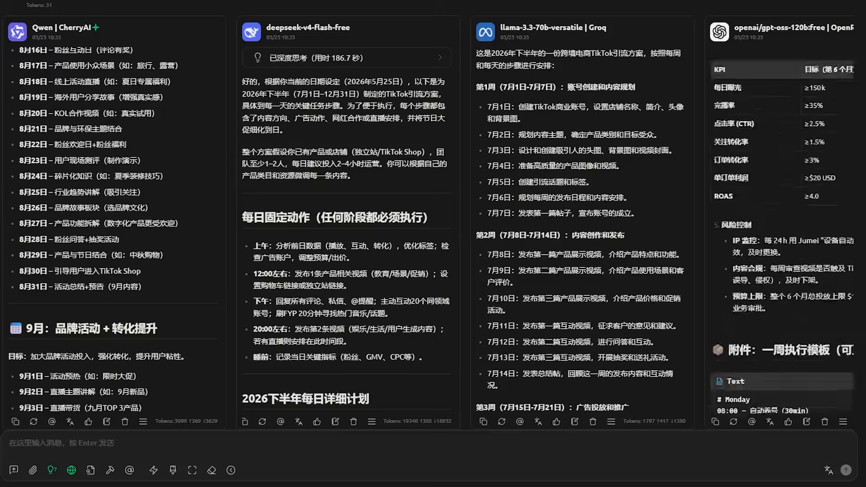
{"action": "scroll", "coordinate": [783, 243], "scroll_direction": "down", "scroll_amount": 12}
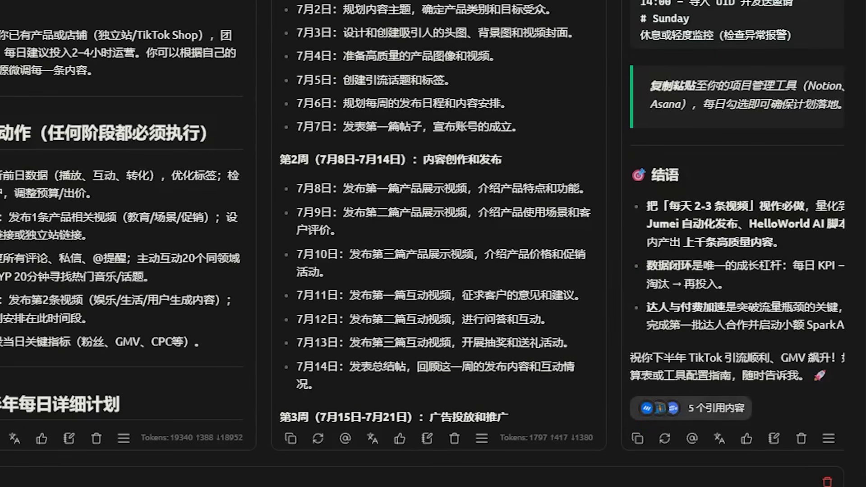
{"action": "left_click", "coordinate": [690, 408]}
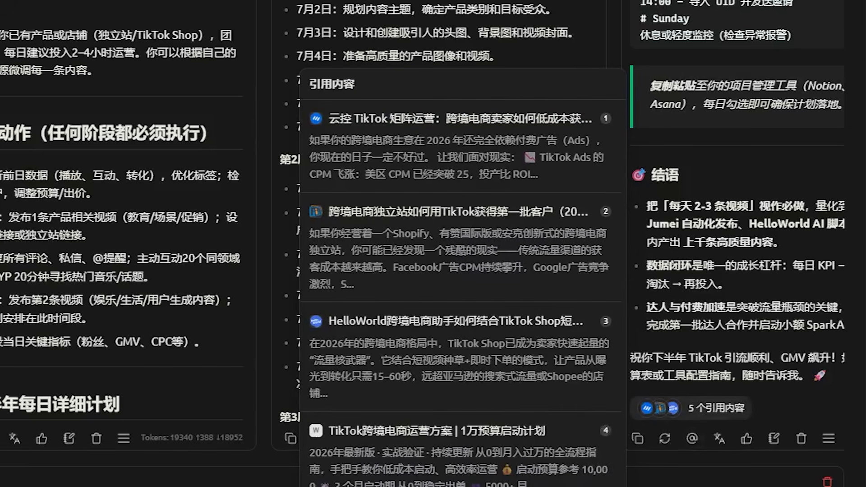
Review the reply between the CherryAI Qwen and deepseek-v4-flash-free replies and delete it from the conversation.
{"action": "scroll", "coordinate": [582, 190], "scroll_direction": "up", "scroll_amount": 6}
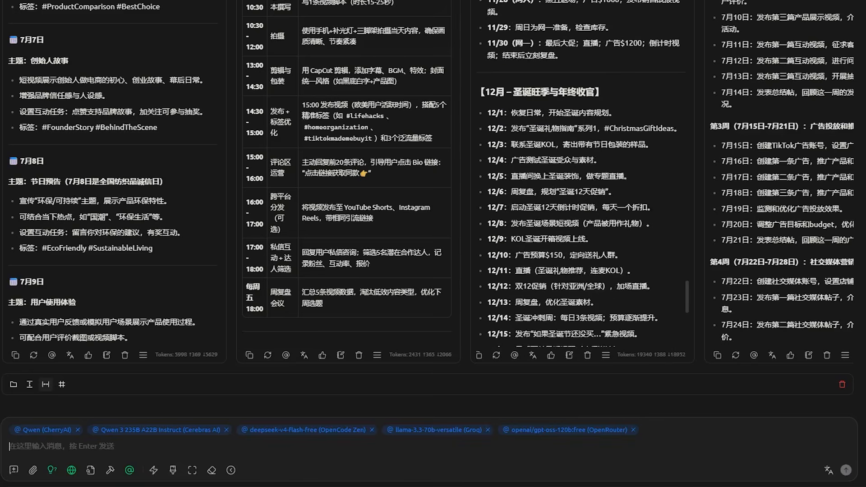
{"action": "scroll", "coordinate": [346, 189], "scroll_direction": "up", "scroll_amount": 10}
{"action": "scroll", "coordinate": [347, 190], "scroll_direction": "up", "scroll_amount": 5}
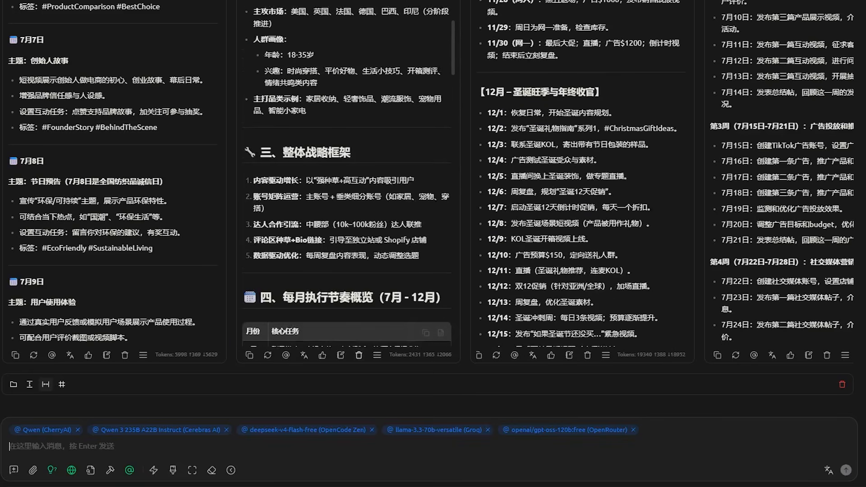
{"action": "left_click", "coordinate": [359, 355]}
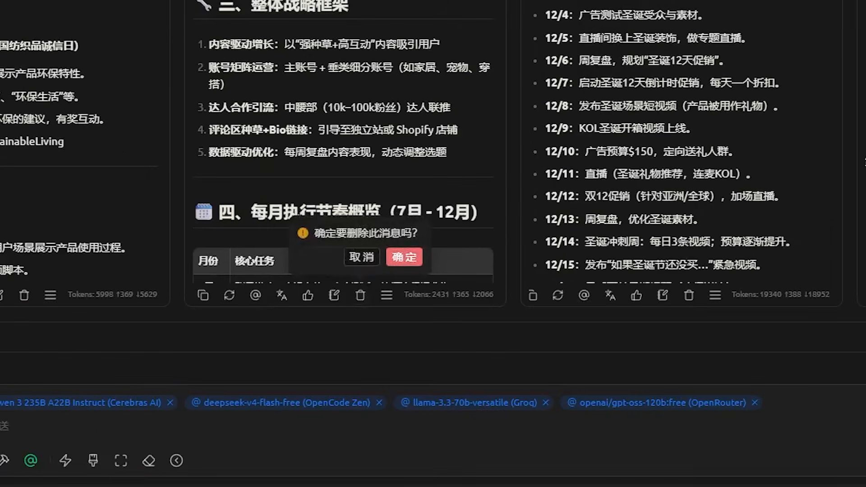
{"action": "left_click", "coordinate": [404, 257]}
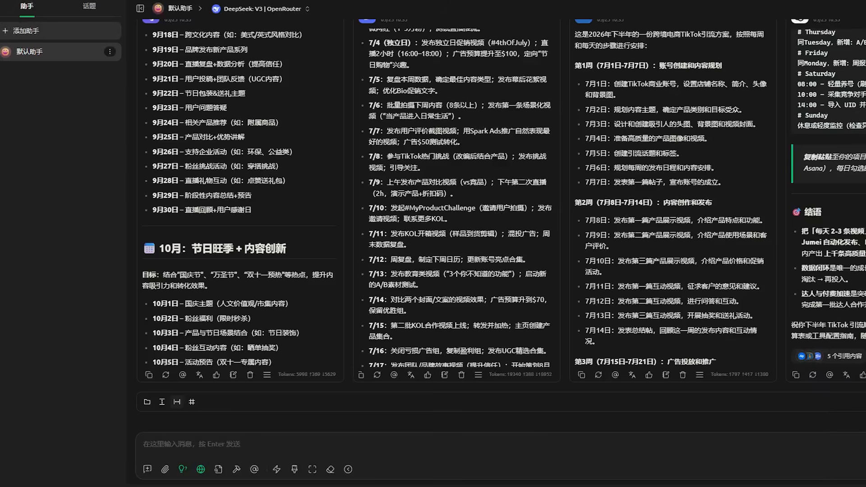
Browse the preset assistant roles available for adding an assistant, and close the list without choosing one.
{"action": "left_click", "coordinate": [26, 31]}
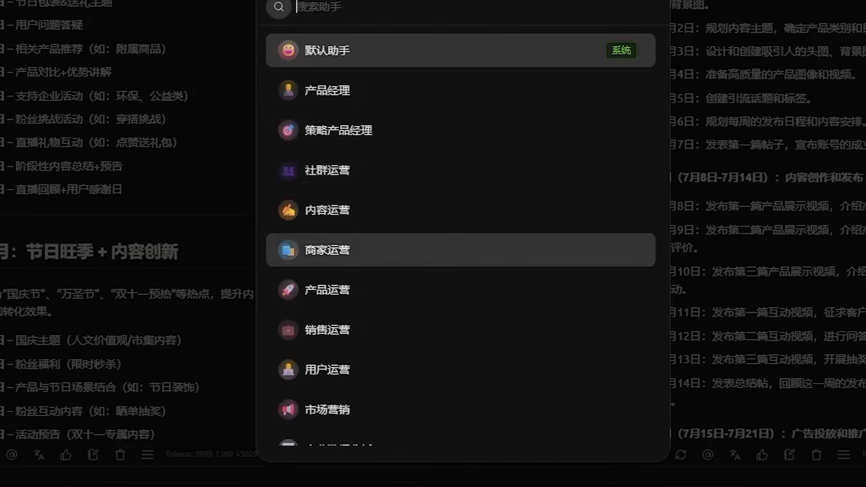
{"action": "scroll", "coordinate": [460, 234], "scroll_direction": "down", "scroll_amount": 15}
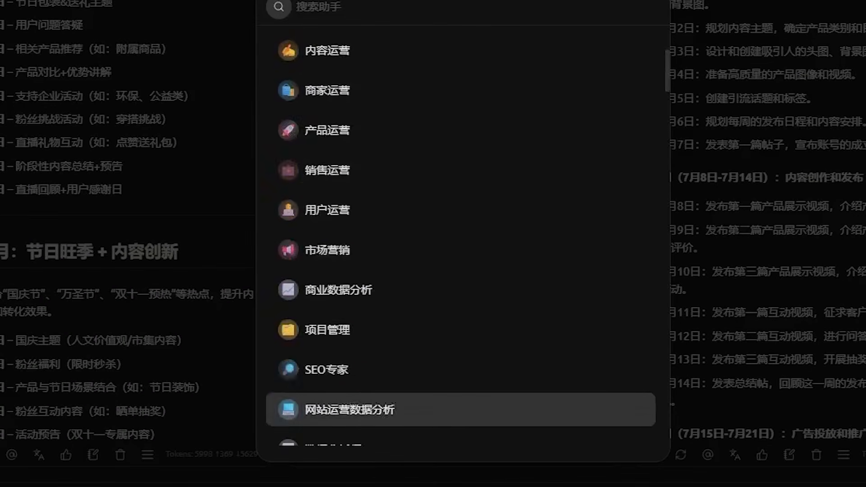
{"action": "scroll", "coordinate": [460, 235], "scroll_direction": "down", "scroll_amount": 7}
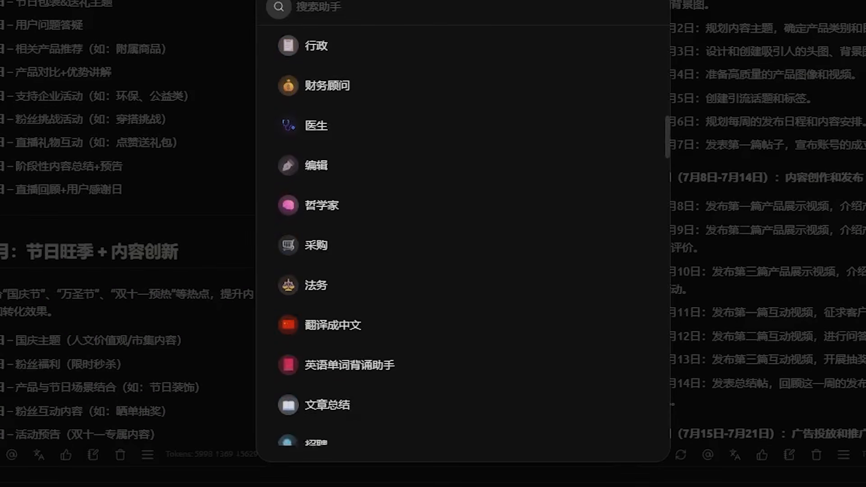
{"action": "key", "text": "Escape"}
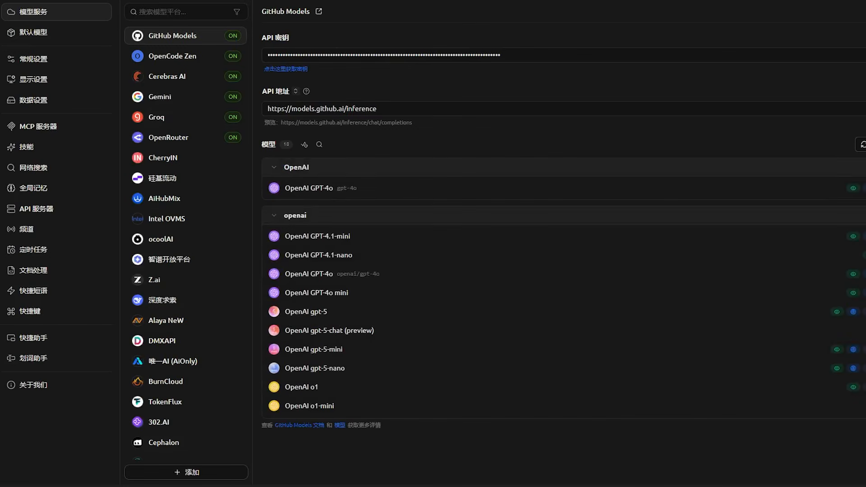
Look over the settings for MCP servers (MCP 服务器), skills (技能) and messaging channels (频道).
{"action": "left_click", "coordinate": [38, 126]}
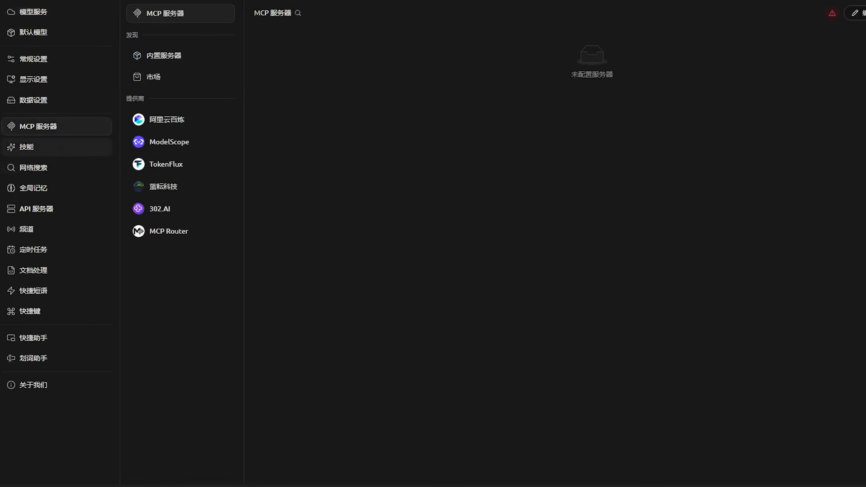
{"action": "left_click", "coordinate": [26, 146]}
{"action": "left_click", "coordinate": [26, 229]}
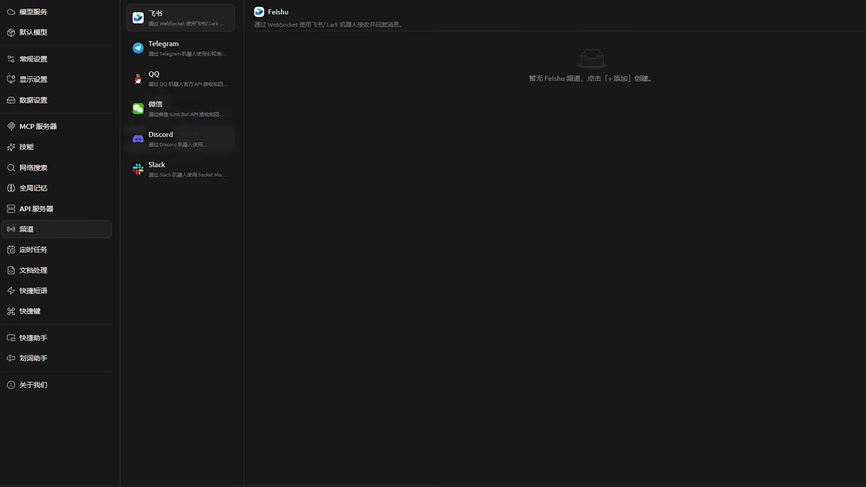